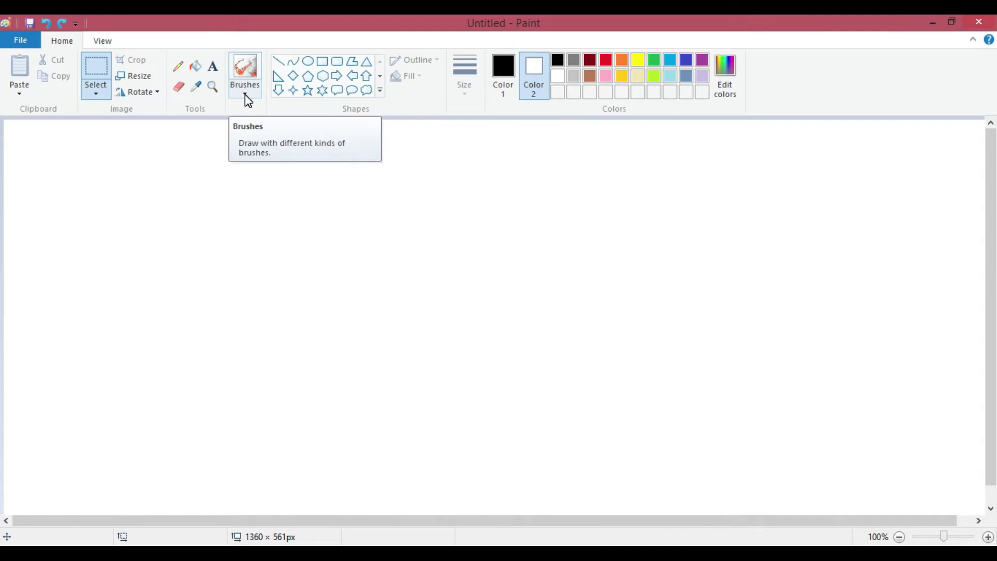
Paint a wavy vertical black stroke with the Watercolor brush in the upper-left area of the canvas.
click(245, 95)
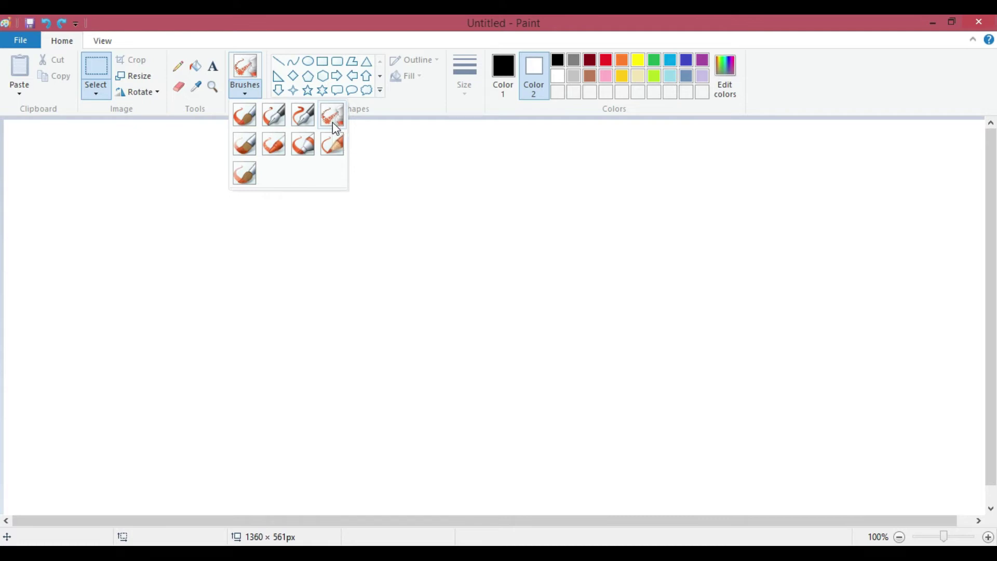
click(246, 176)
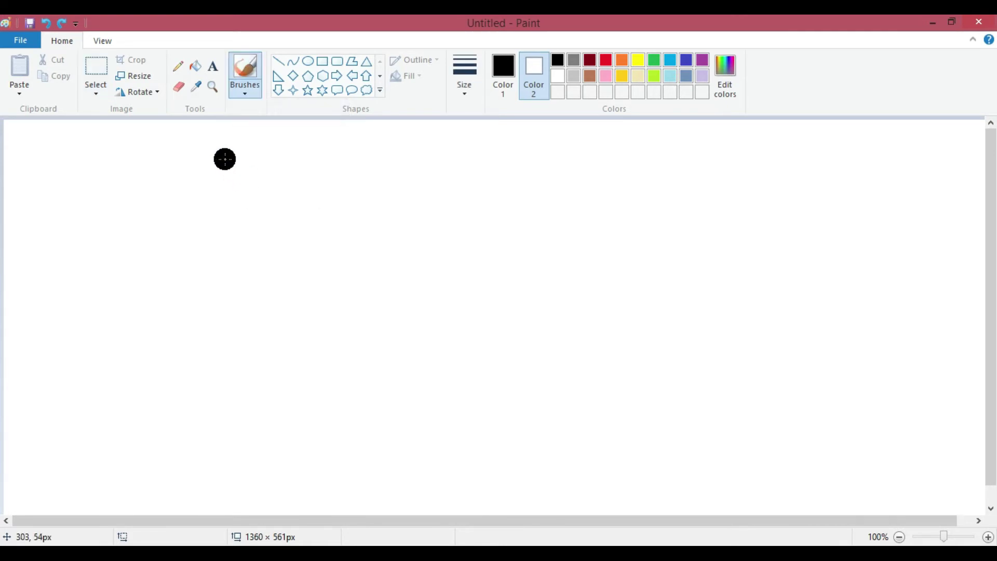
mouse_move(225, 159)
mouse_down()
mouse_move(191, 178)
mouse_move(179, 199)
mouse_move(196, 209)
mouse_move(232, 203)
mouse_move(228, 228)
mouse_move(178, 249)
mouse_move(165, 272)
mouse_move(206, 275)
mouse_move(217, 289)
mouse_move(164, 325)
mouse_up()
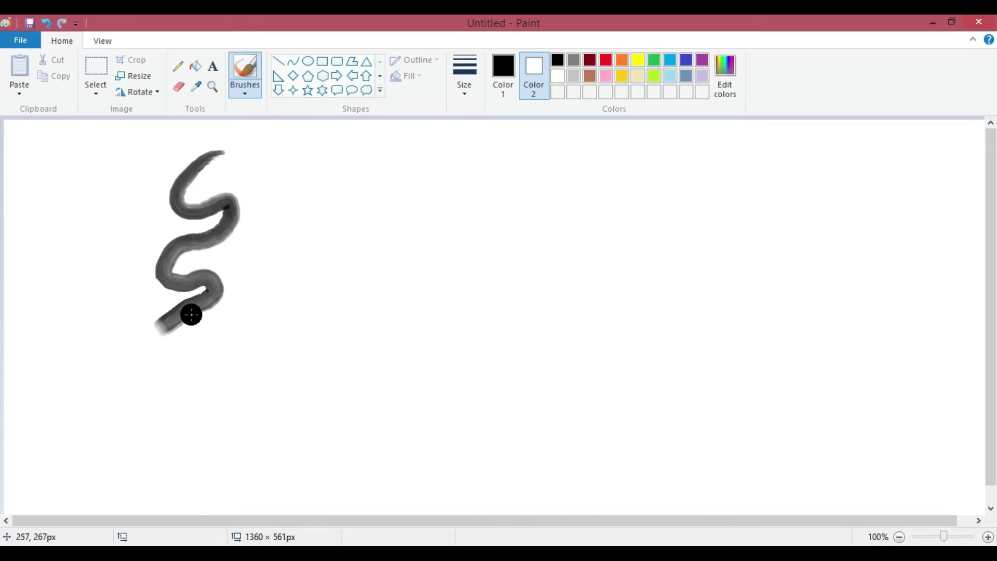
Set Color 1 to orange and paint a wavy vertical Crayon stroke to the right of the black one.
click(250, 91)
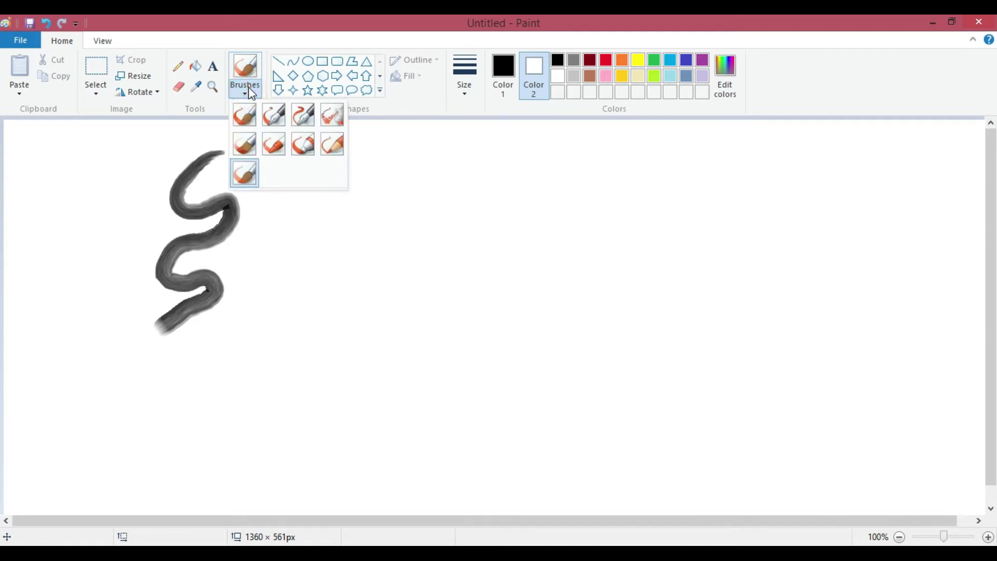
click(277, 149)
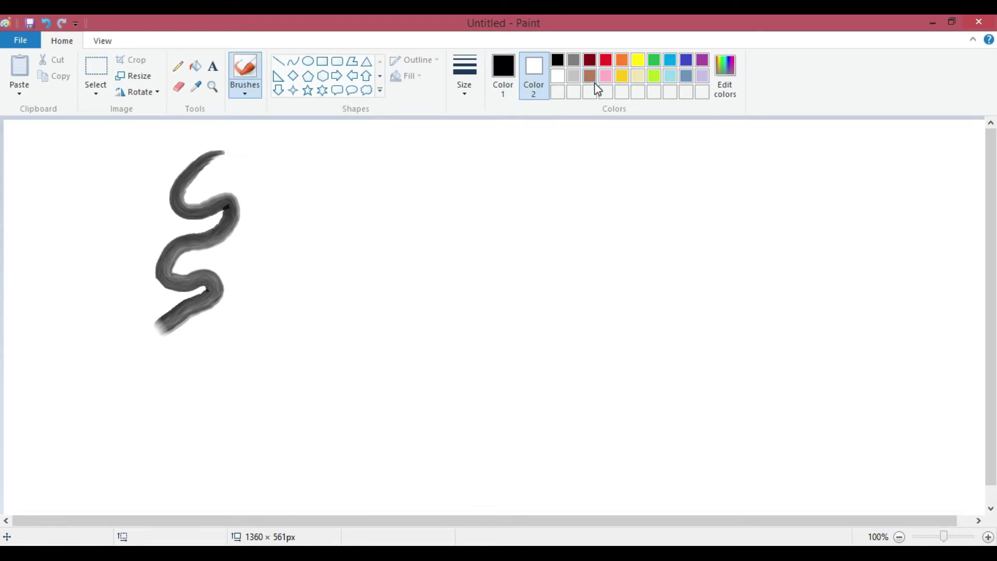
click(500, 73)
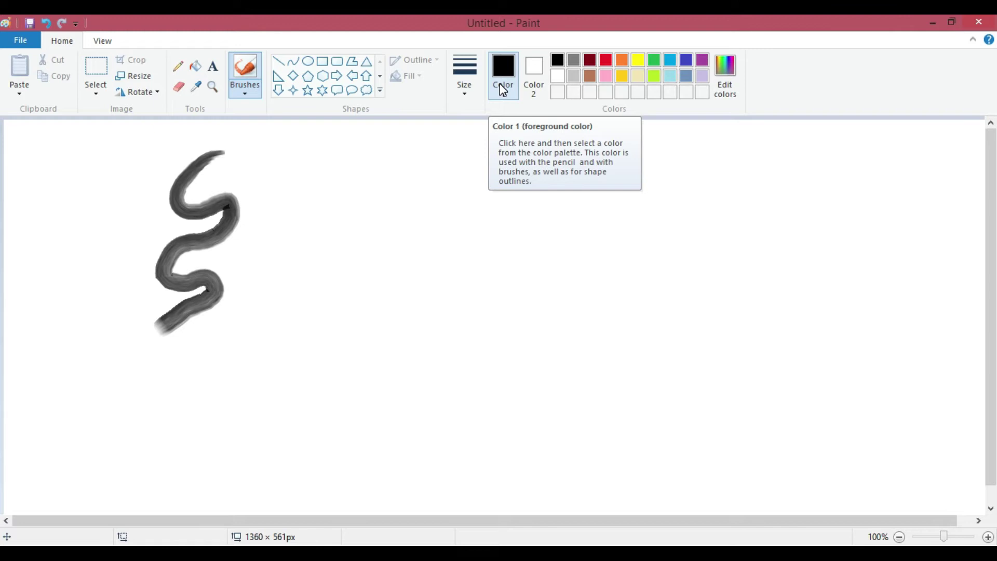
click(540, 75)
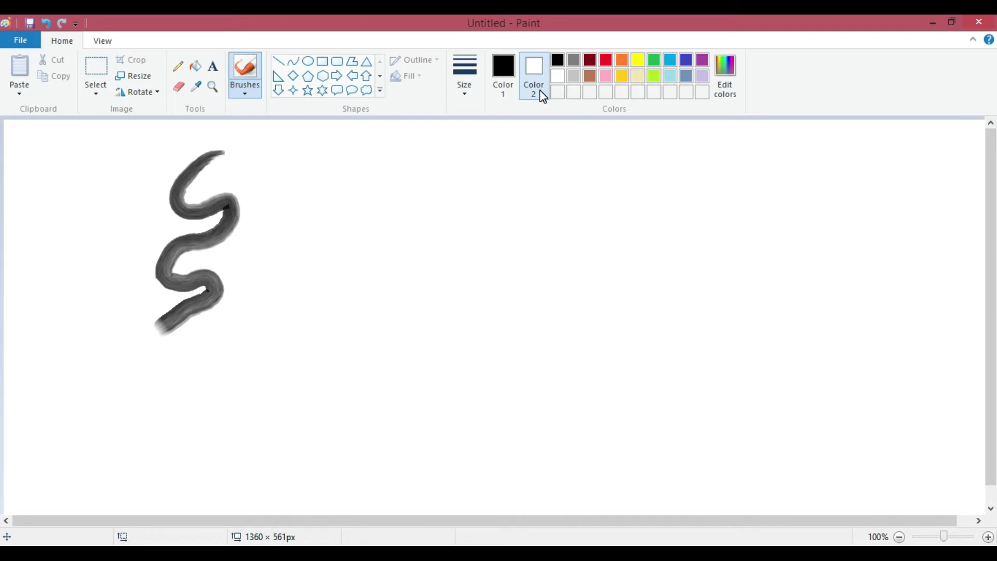
click(503, 67)
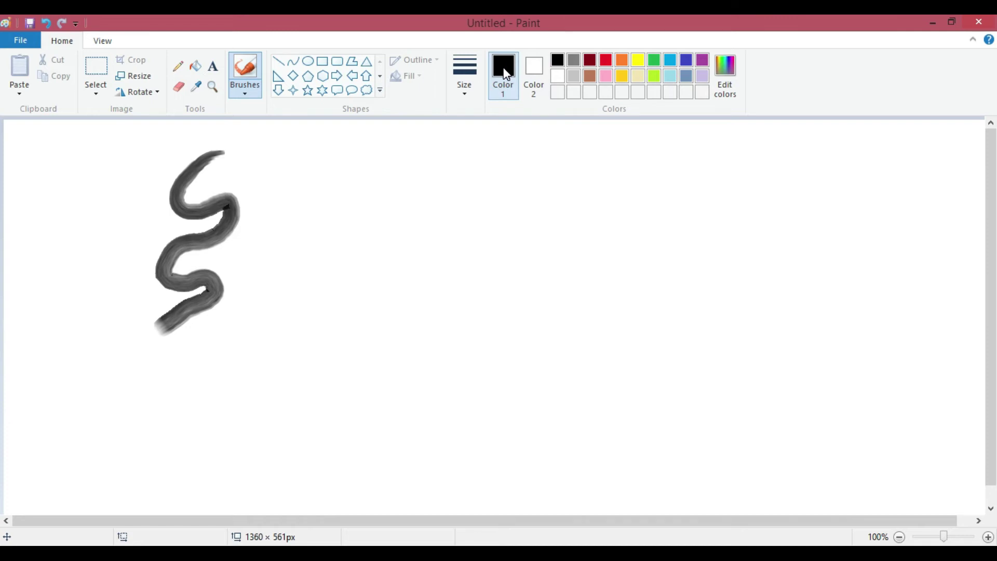
click(626, 63)
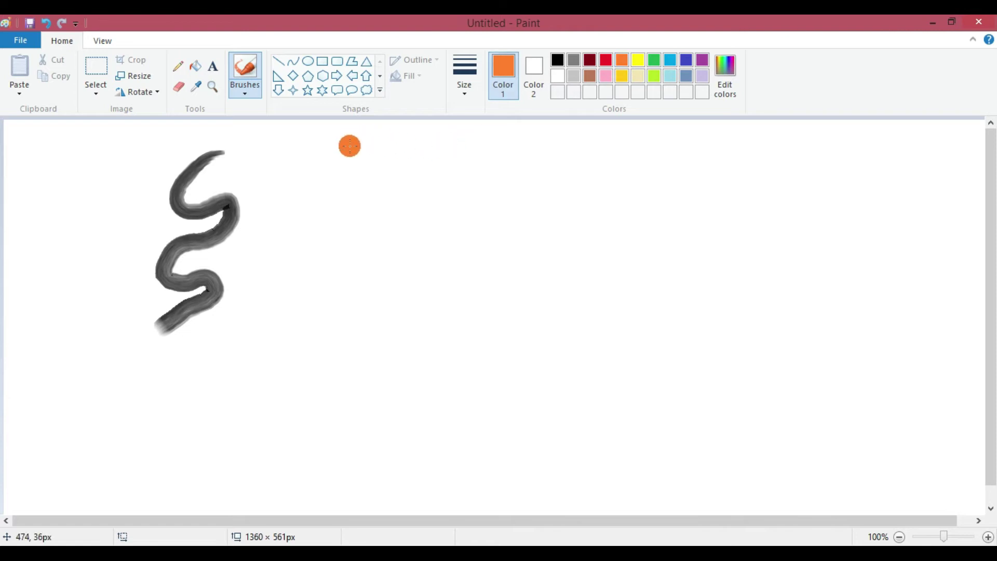
mouse_move(346, 146)
mouse_down()
mouse_move(321, 177)
mouse_move(333, 197)
mouse_move(356, 201)
mouse_move(319, 234)
mouse_move(322, 252)
mouse_move(351, 259)
mouse_move(350, 275)
mouse_move(329, 287)
mouse_move(349, 310)
mouse_up()
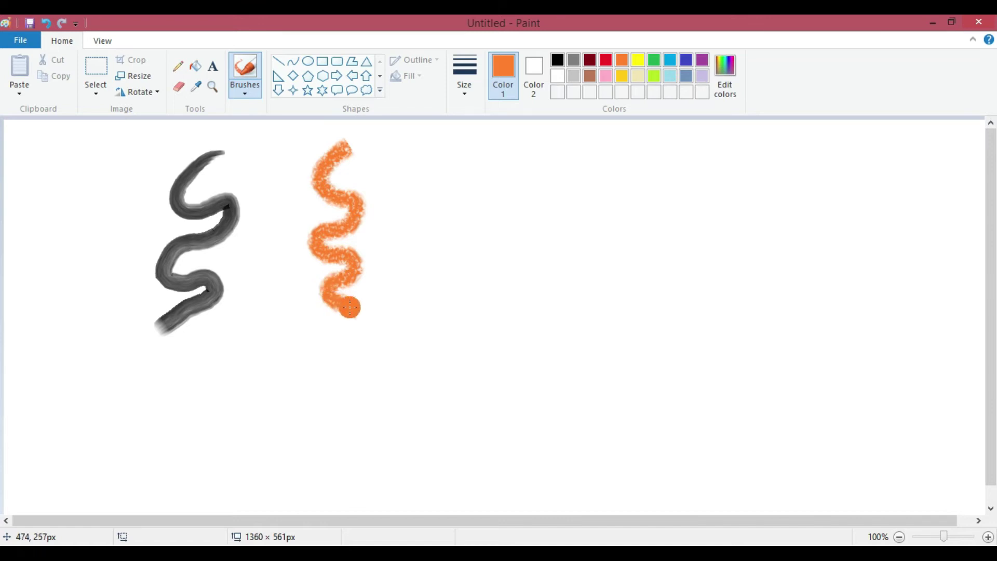
Spray a looping orange squiggle with the Airbrush to the right of the crayon stroke.
click(249, 96)
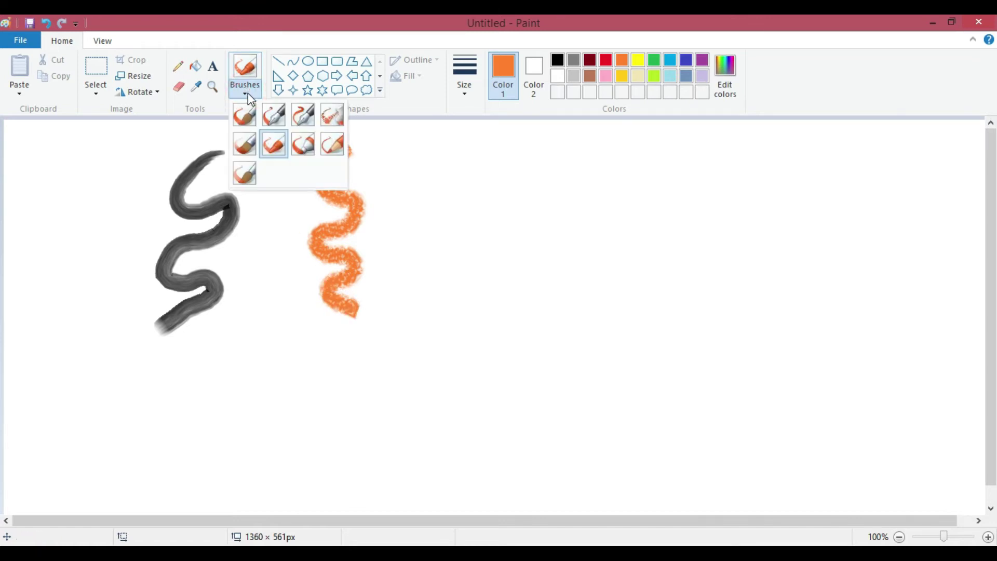
click(336, 115)
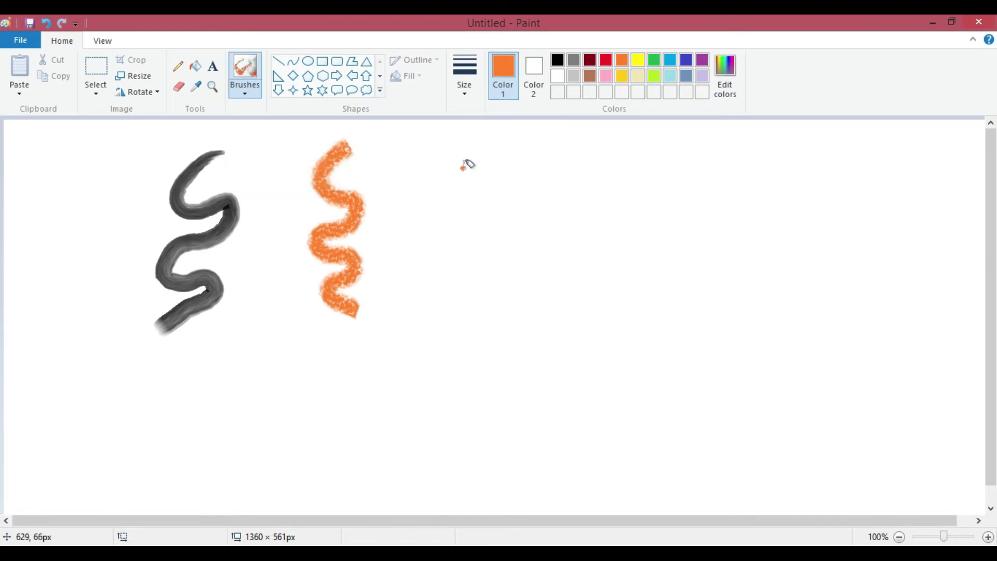
mouse_move(463, 168)
mouse_down()
mouse_move(494, 163)
mouse_move(489, 186)
mouse_move(460, 209)
mouse_move(459, 227)
mouse_move(486, 237)
mouse_move(459, 265)
mouse_move(479, 280)
mouse_move(467, 300)
mouse_move(494, 300)
mouse_move(516, 200)
mouse_move(505, 147)
mouse_up()
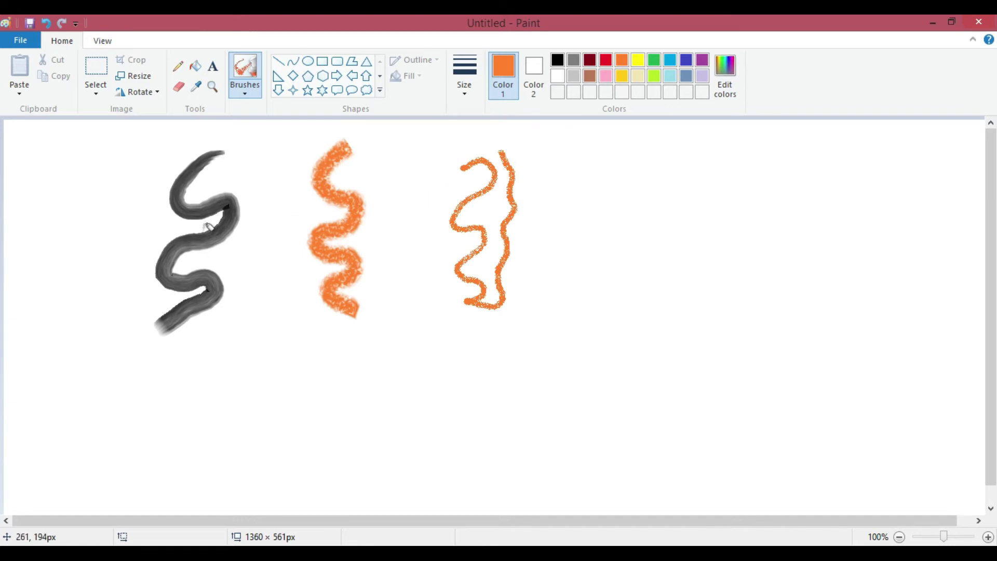
click(247, 91)
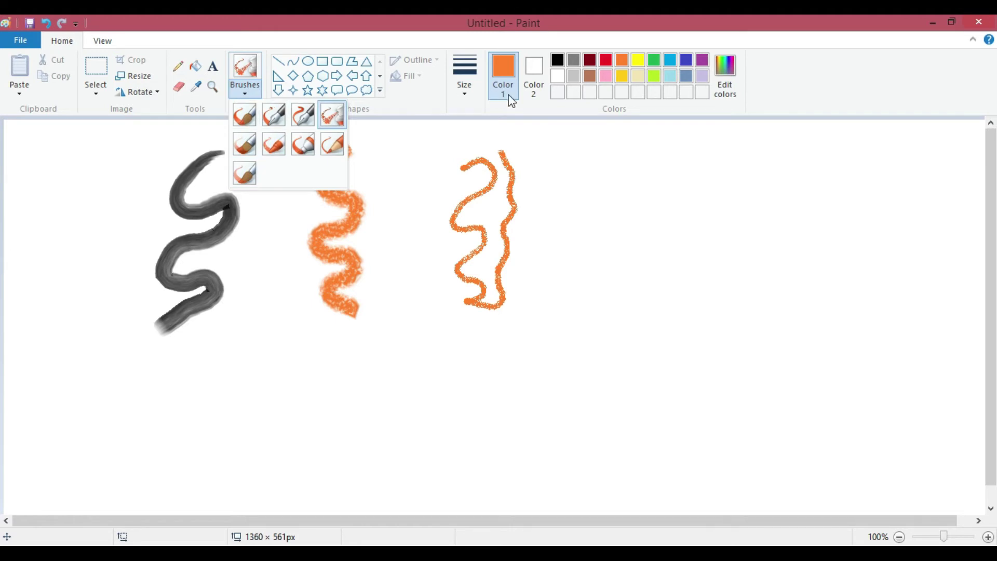
click(512, 145)
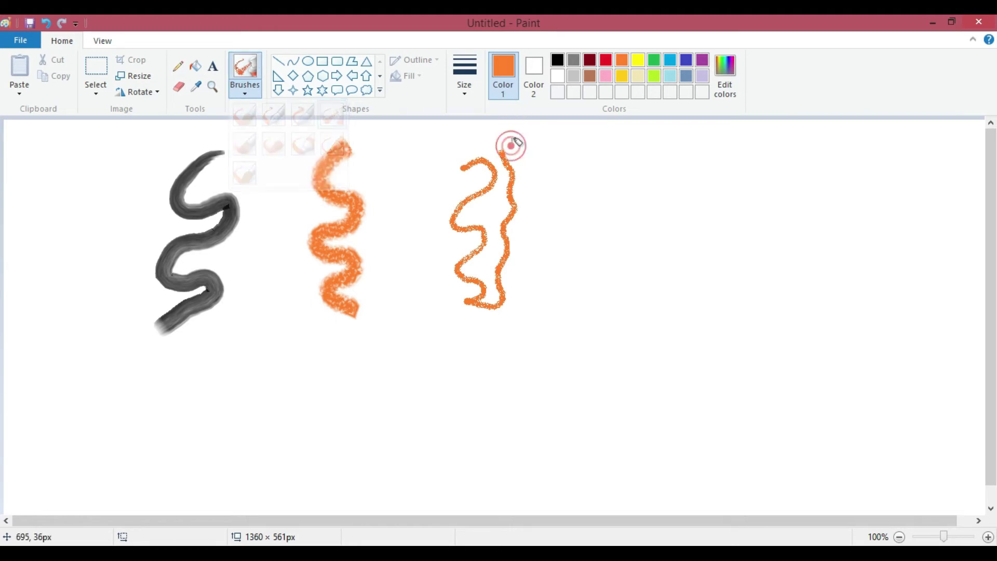
Set Color 2 to turquoise and airbrush a large looping squiggle with it to the right of the orange ones.
click(538, 72)
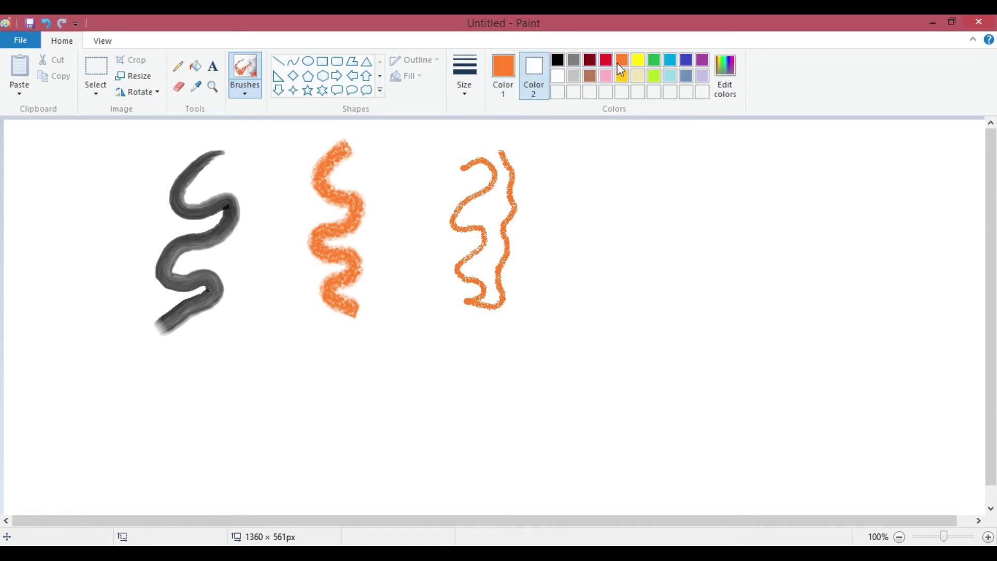
click(672, 58)
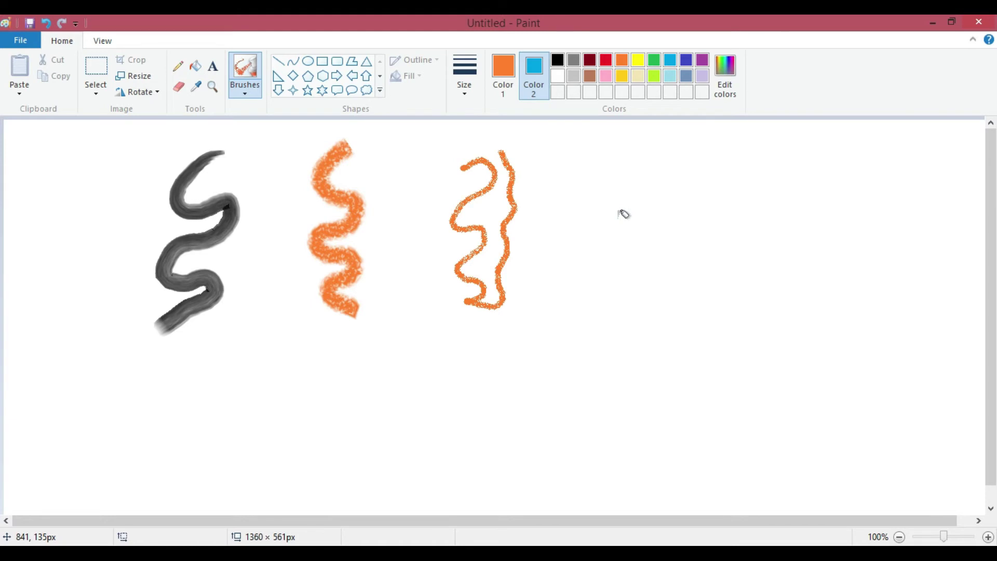
mouse_move(618, 217)
mouse_down()
mouse_move(625, 180)
mouse_move(655, 174)
mouse_move(659, 202)
mouse_move(629, 255)
mouse_move(672, 251)
mouse_move(670, 281)
mouse_move(613, 298)
mouse_move(639, 317)
mouse_move(671, 310)
mouse_move(649, 342)
mouse_move(604, 249)
mouse_move(608, 177)
mouse_move(595, 165)
mouse_move(621, 143)
mouse_move(673, 164)
mouse_up()
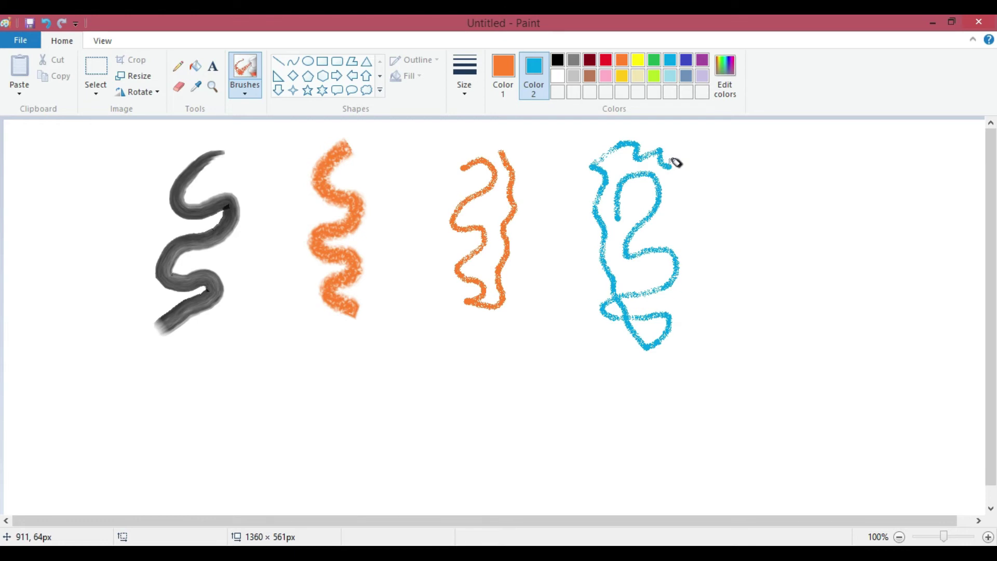
Airbrush a short wavy squiggle in orange Color 1 and another in turquoise Color 2 on the canvas's right side.
mouse_move(745, 151)
mouse_down()
mouse_move(767, 165)
mouse_move(741, 199)
mouse_move(762, 205)
mouse_move(766, 232)
mouse_up()
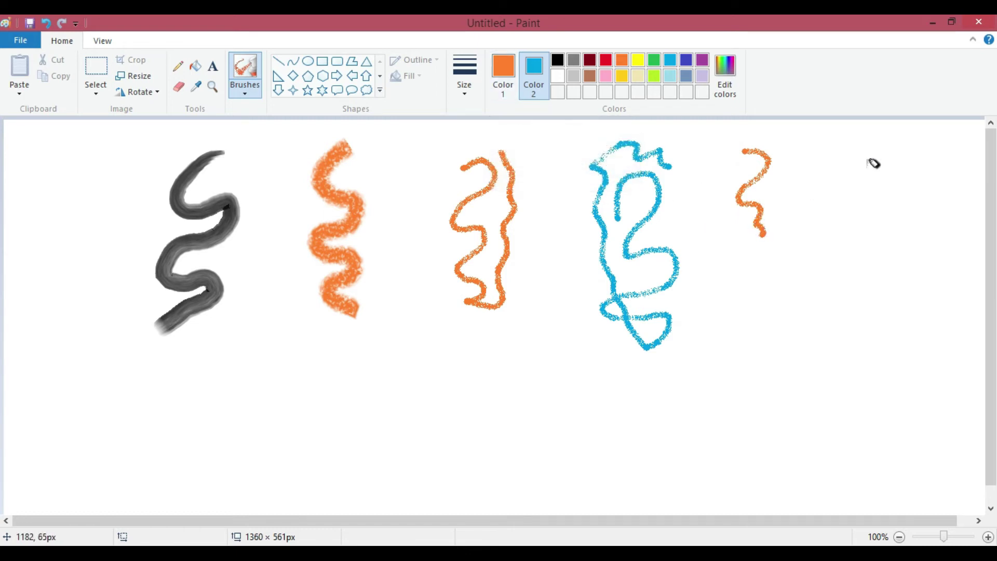
mouse_move(866, 166)
mouse_down()
mouse_move(880, 191)
mouse_move(847, 210)
mouse_move(870, 224)
mouse_move(859, 269)
mouse_up()
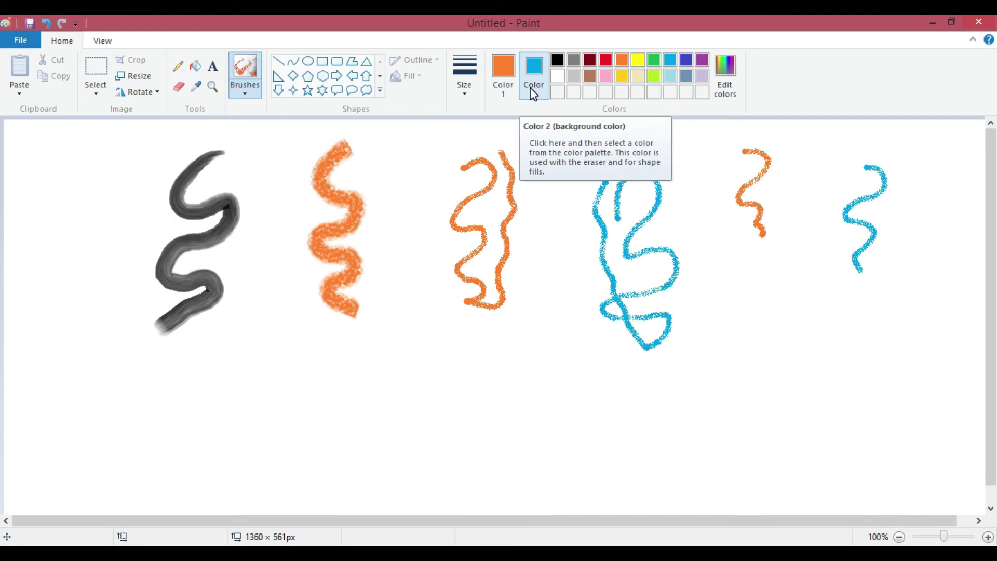
click(245, 94)
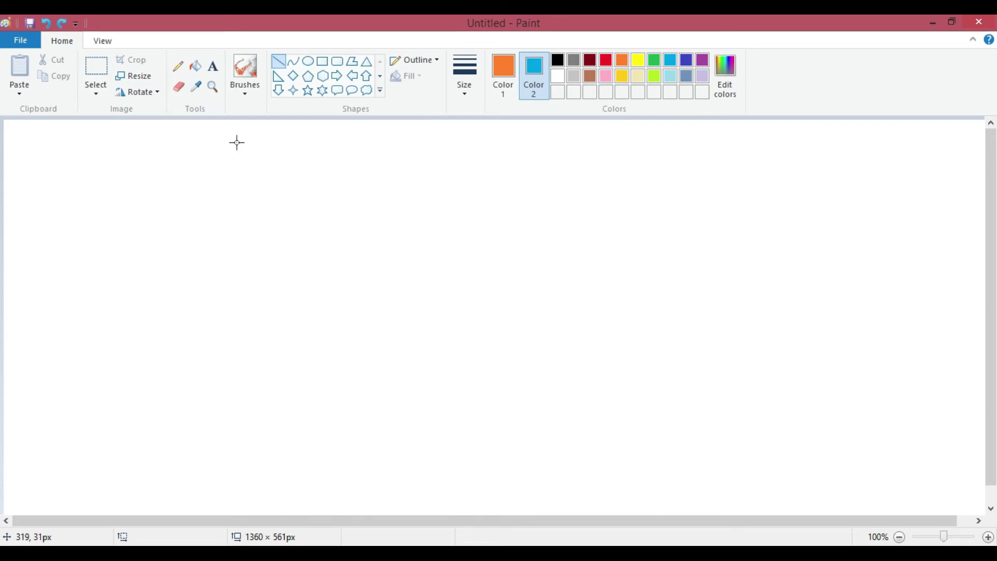
Draw a horizontal orange line about 483 px long near the top of the canvas with the Line tool.
click(282, 66)
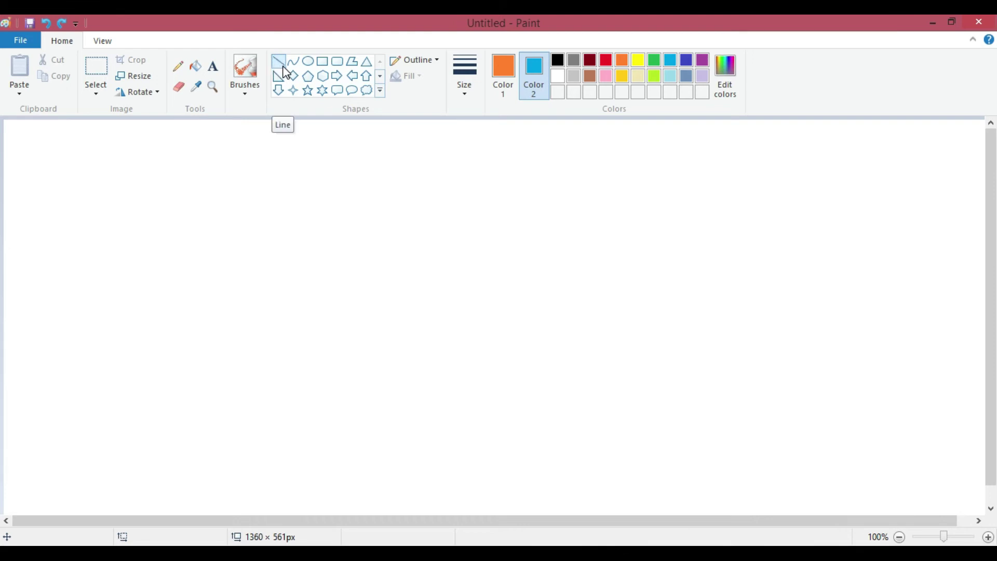
click(281, 63)
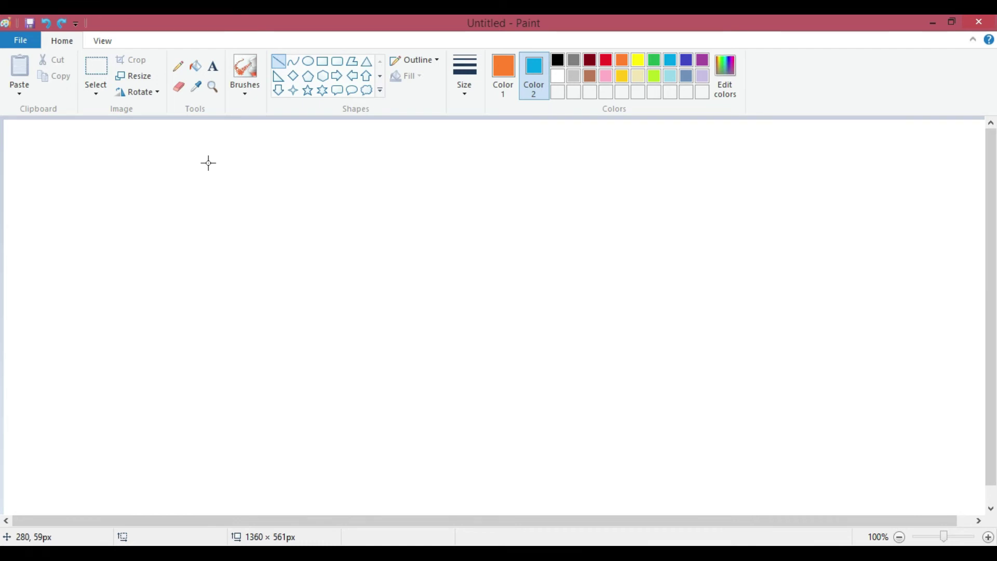
drag(208, 163, 560, 162)
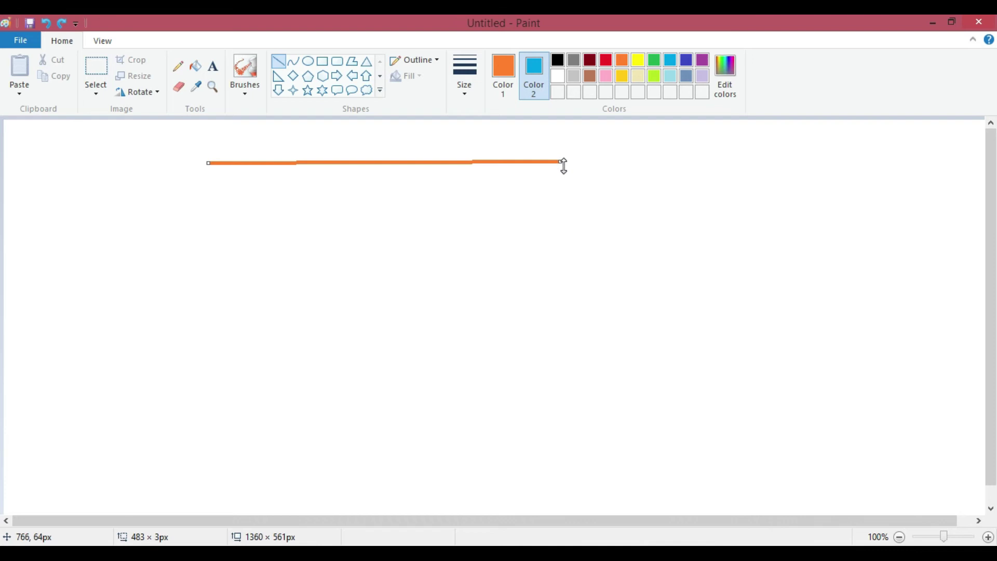
Stretch the orange line's right end outward and lower its left end so it spans about 642 × 43 px.
drag(561, 162, 667, 162)
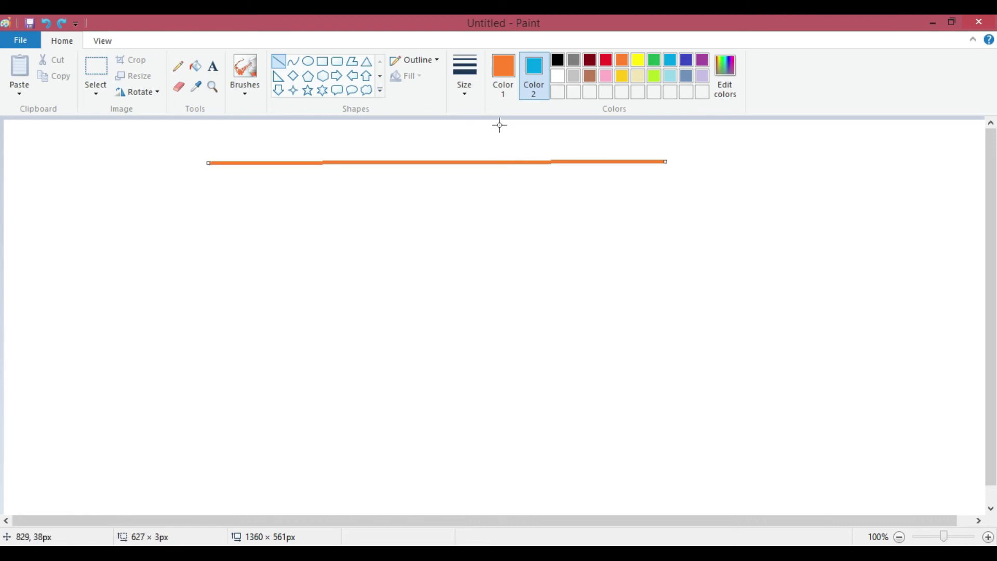
drag(210, 164, 197, 193)
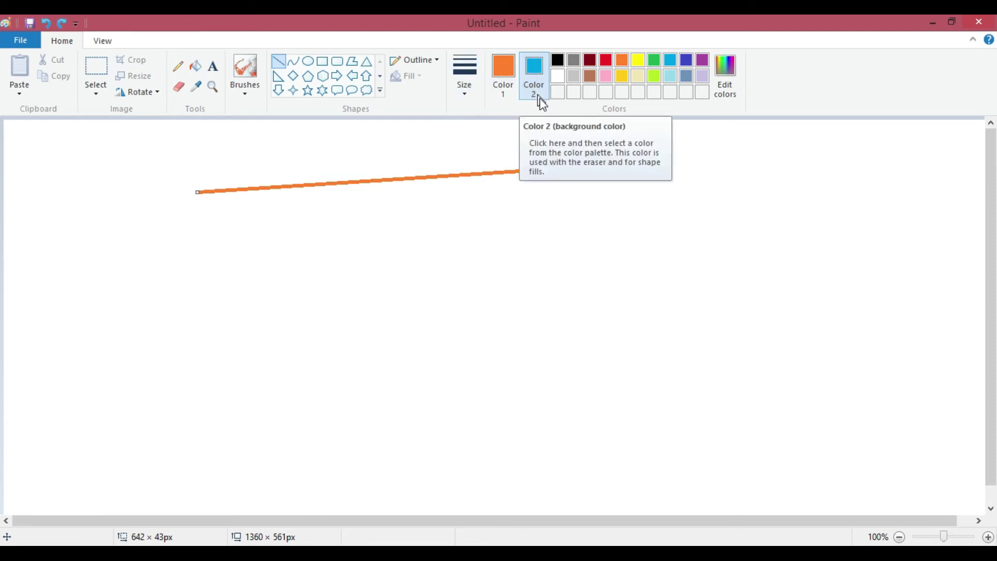
click(219, 268)
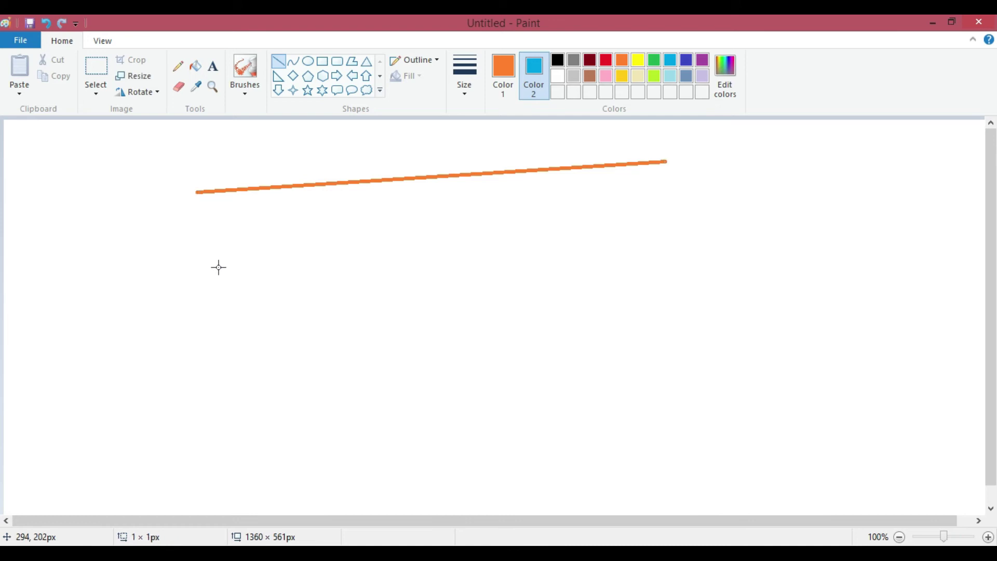
Draw a horizontal line about 445 px long in turquoise Color 2 below the orange line, with the thickest line size.
drag(219, 267, 543, 267)
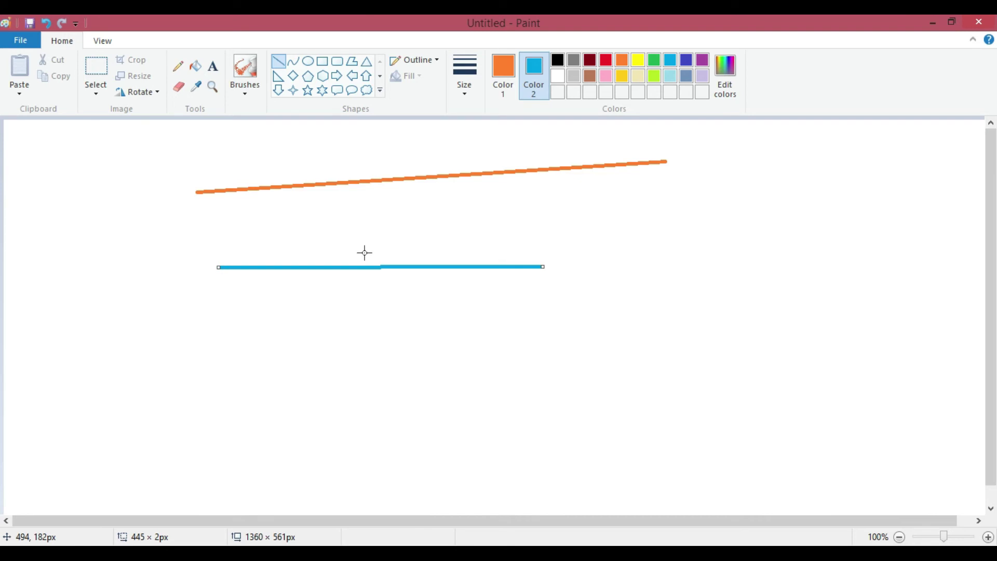
click(465, 94)
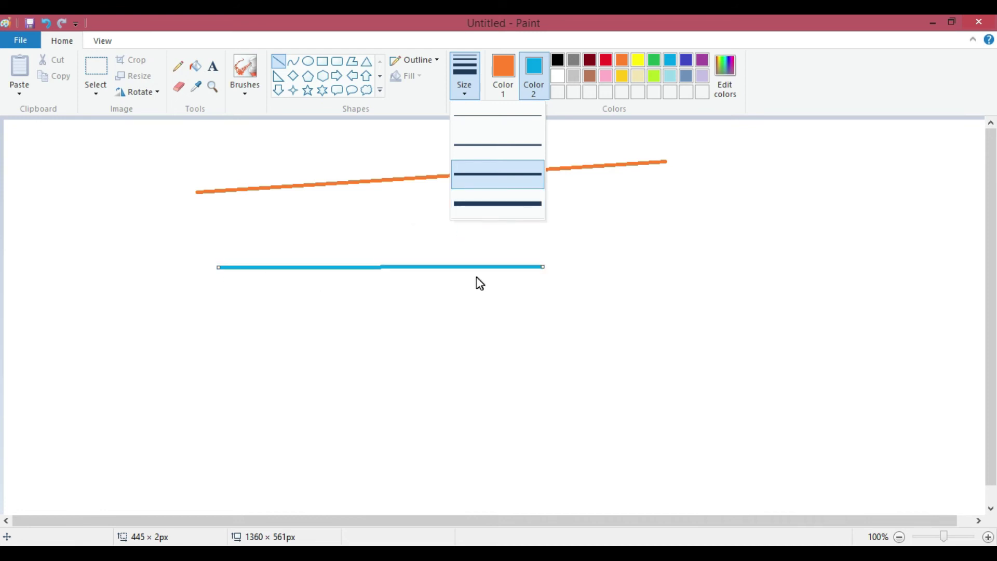
click(487, 206)
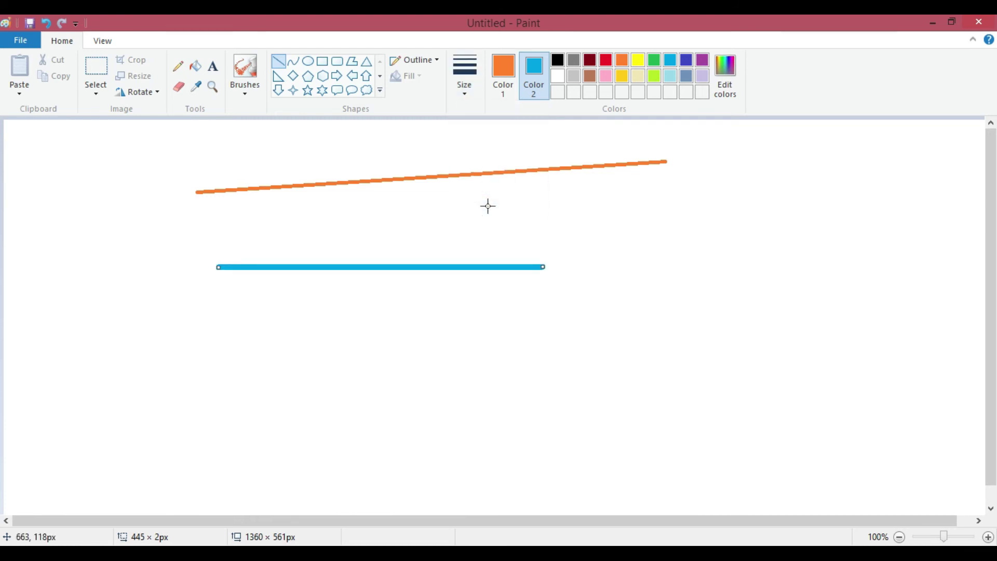
click(279, 63)
Draw a horizontal orange line about 536 px long below the turquoise line, using the thinnest line size.
click(465, 93)
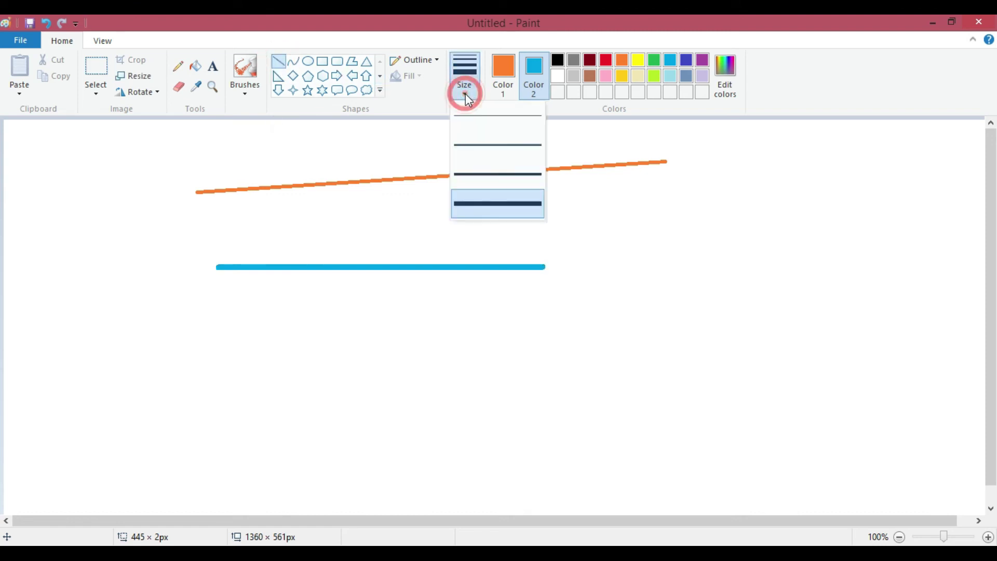
click(492, 128)
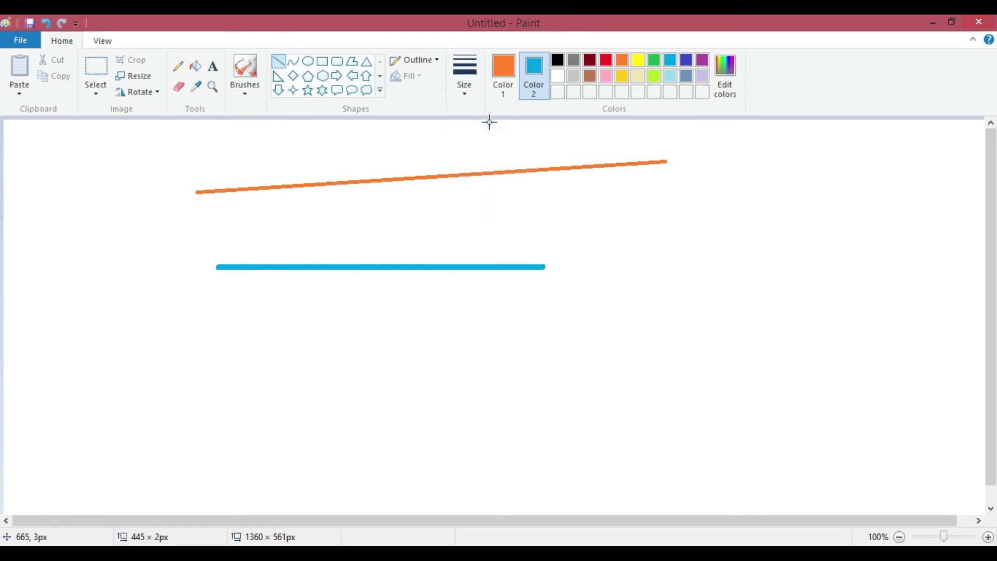
drag(229, 360, 620, 360)
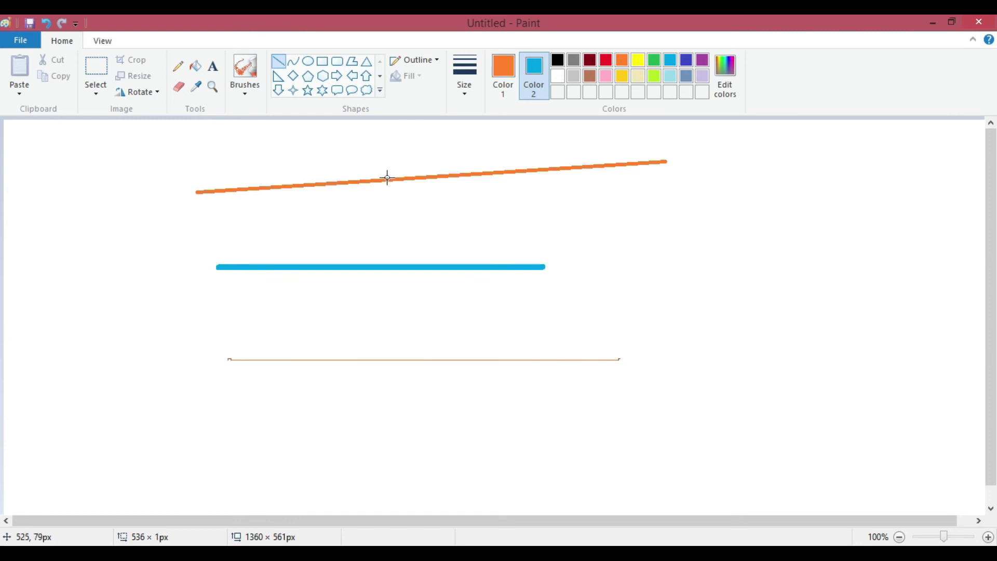
click(469, 97)
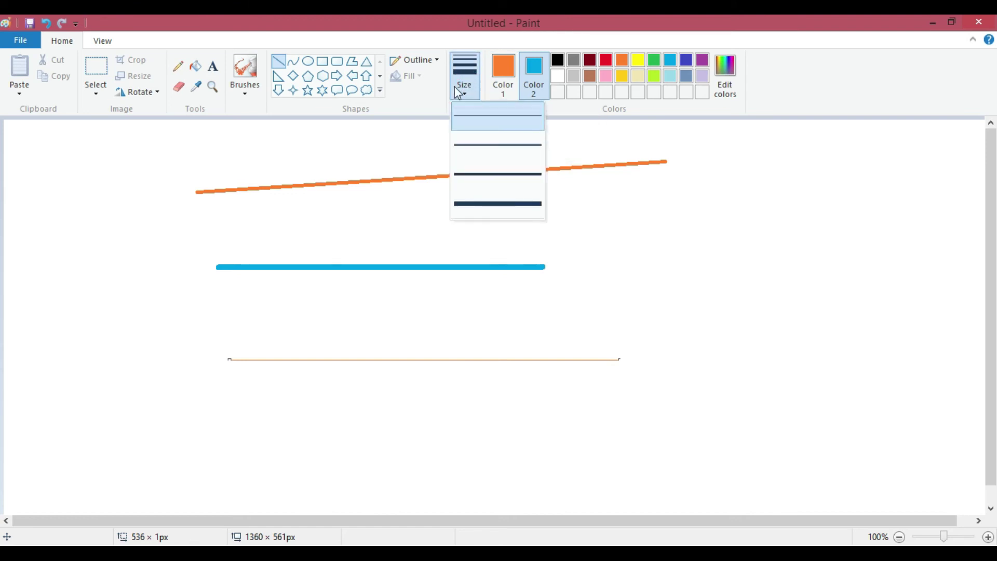
click(276, 147)
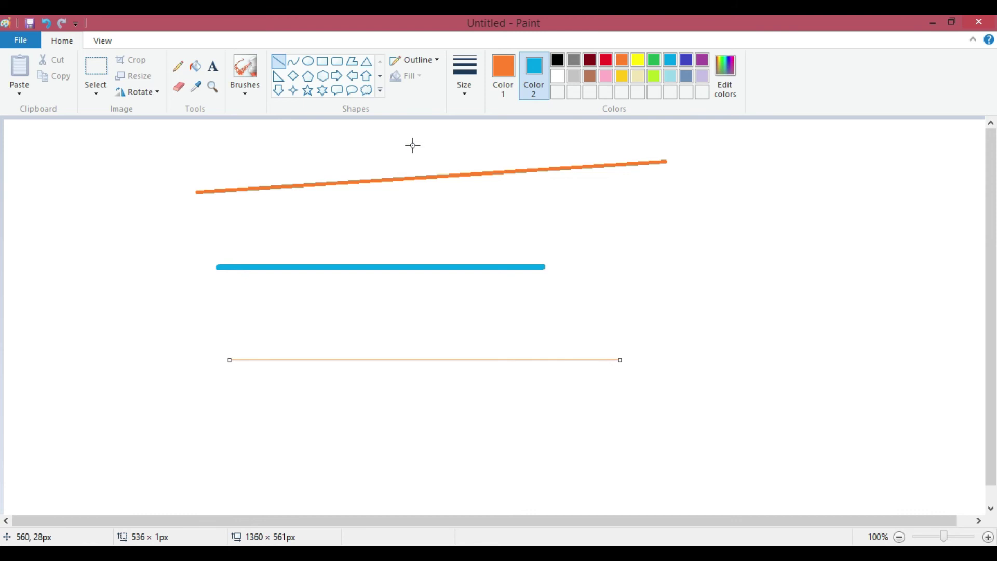
Draw a diagonal lime line about 150 × 91 px beyond the turquoise line's right end, using the Curve tool with a Crayon outline.
click(294, 61)
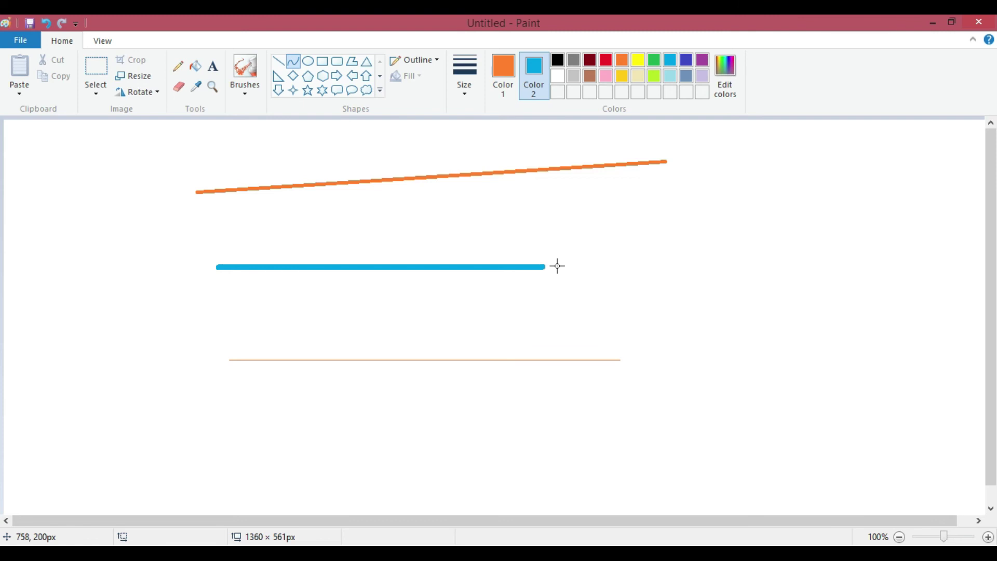
click(438, 61)
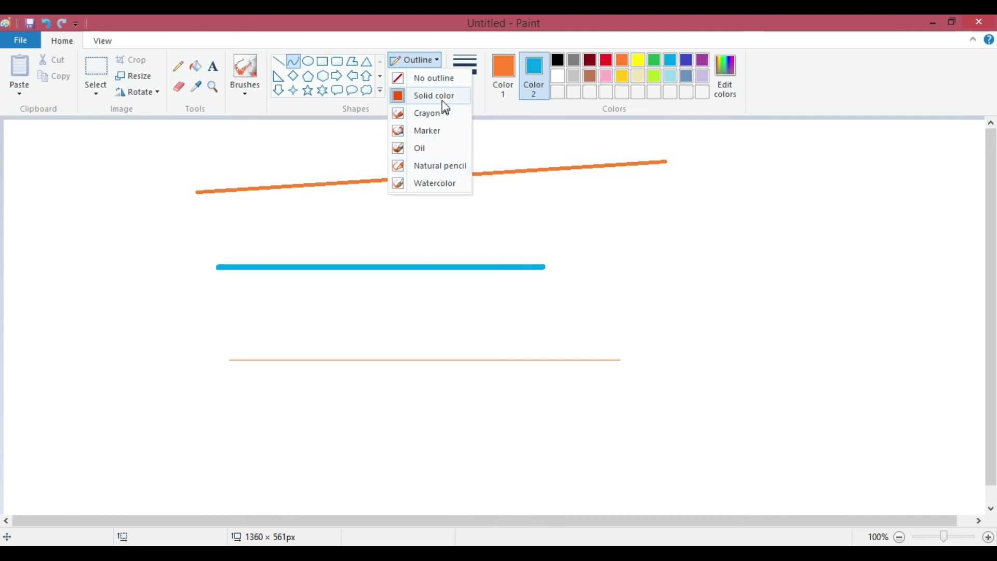
click(441, 114)
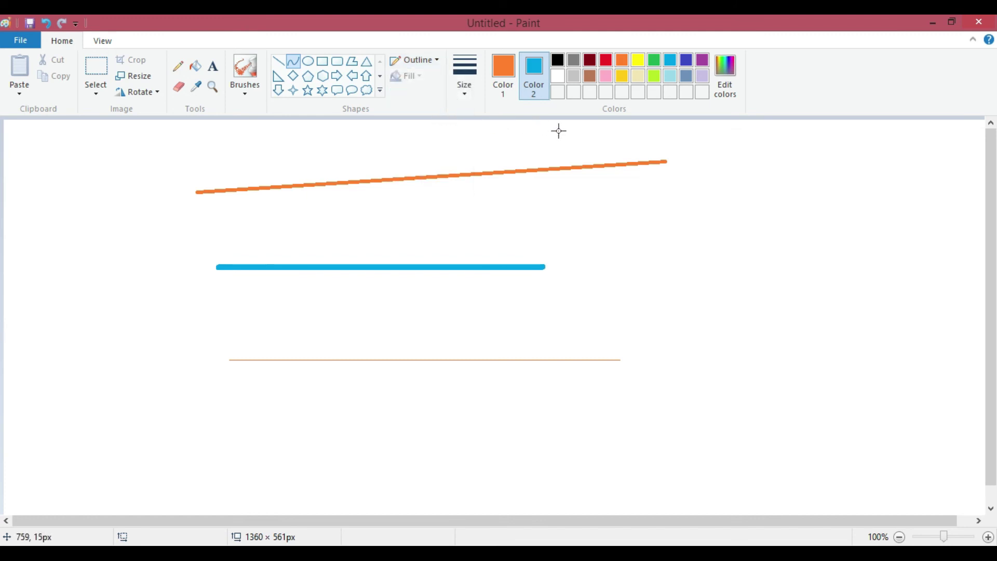
click(504, 76)
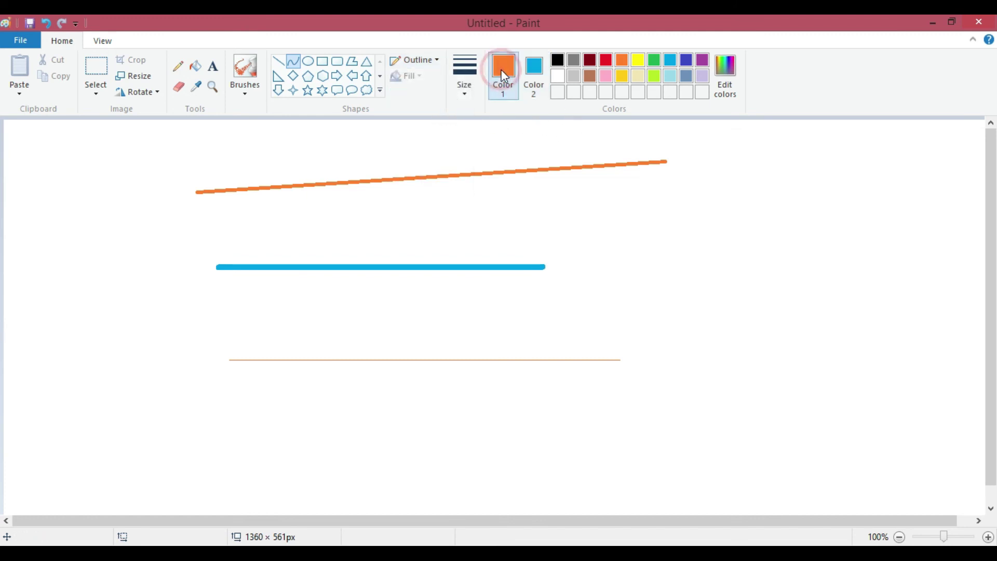
click(653, 78)
drag(701, 223, 809, 288)
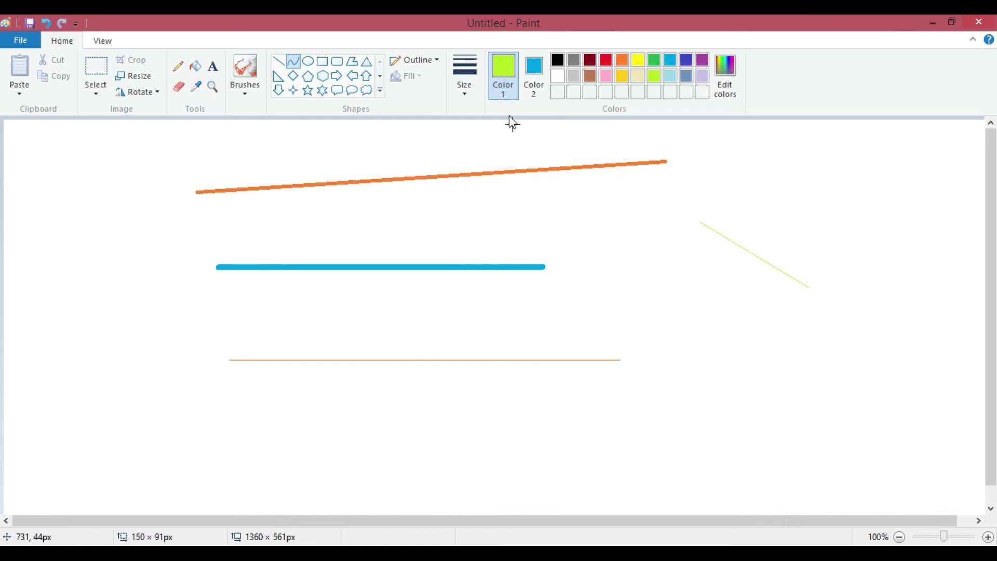
Set the line size to the thickest option and undo the diagonal lime line.
click(466, 85)
click(484, 203)
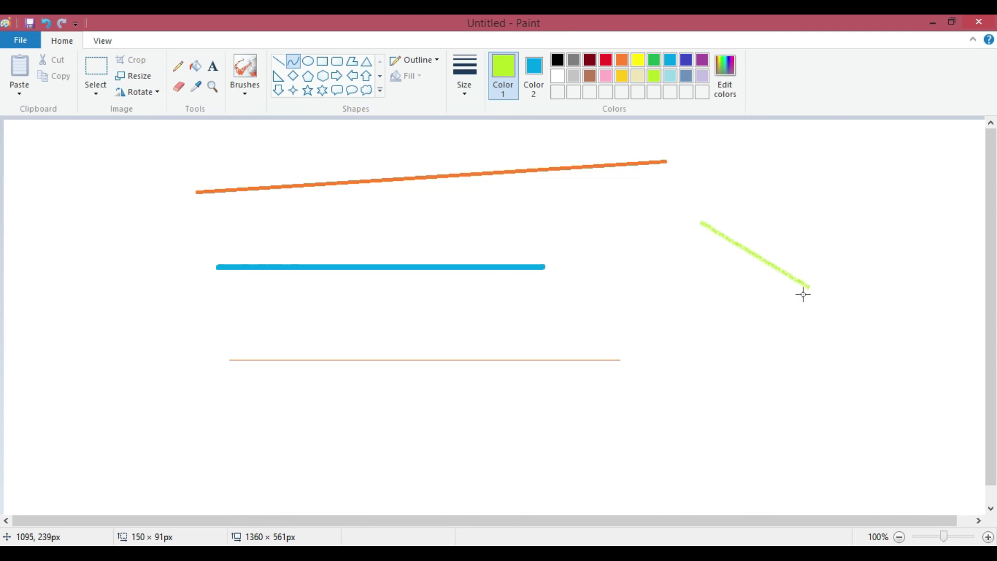
key(ctrl+z)
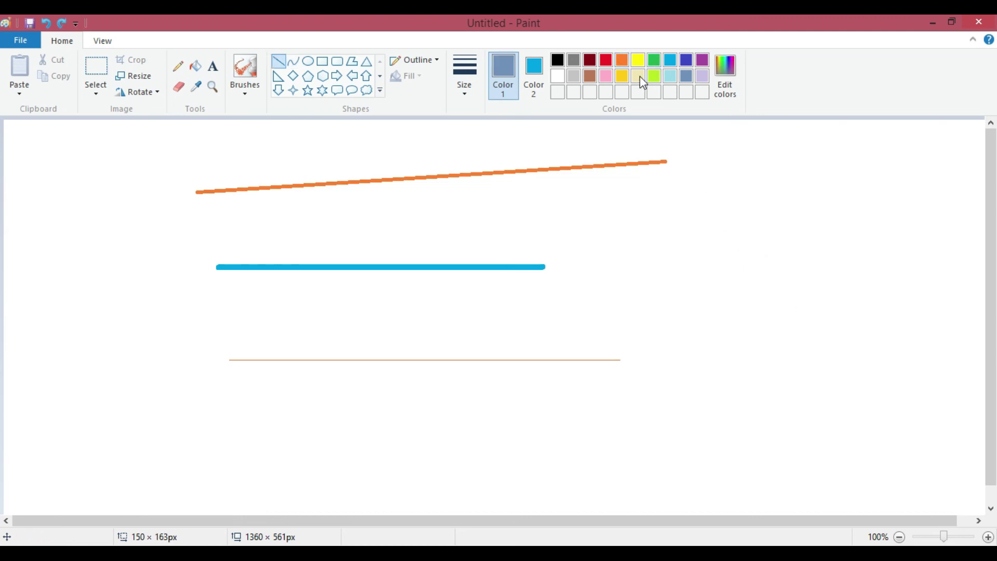
Draw a nearly horizontal beige line about 290 px long below the orange line's right end, using the Line tool with a Marker outline.
click(635, 76)
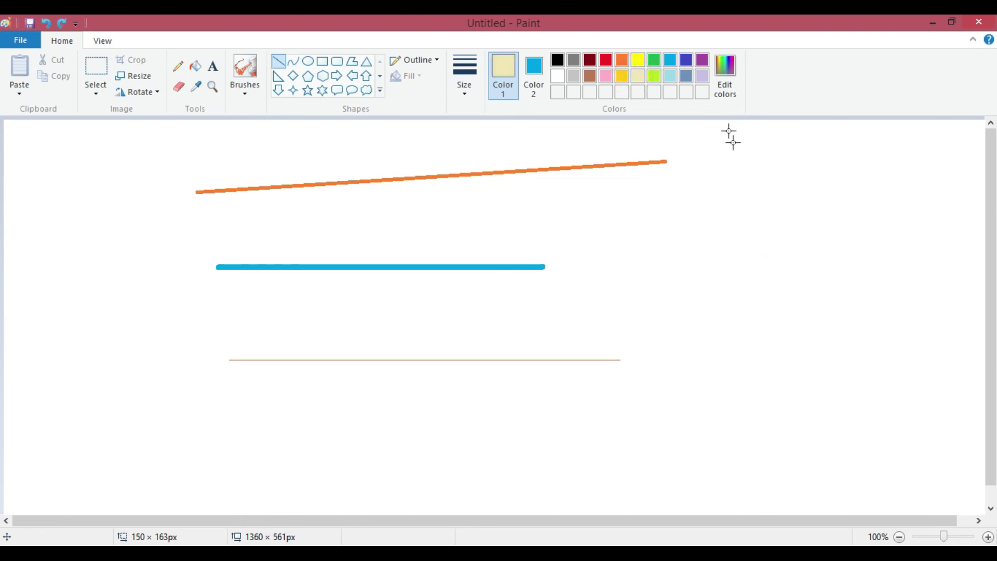
click(418, 59)
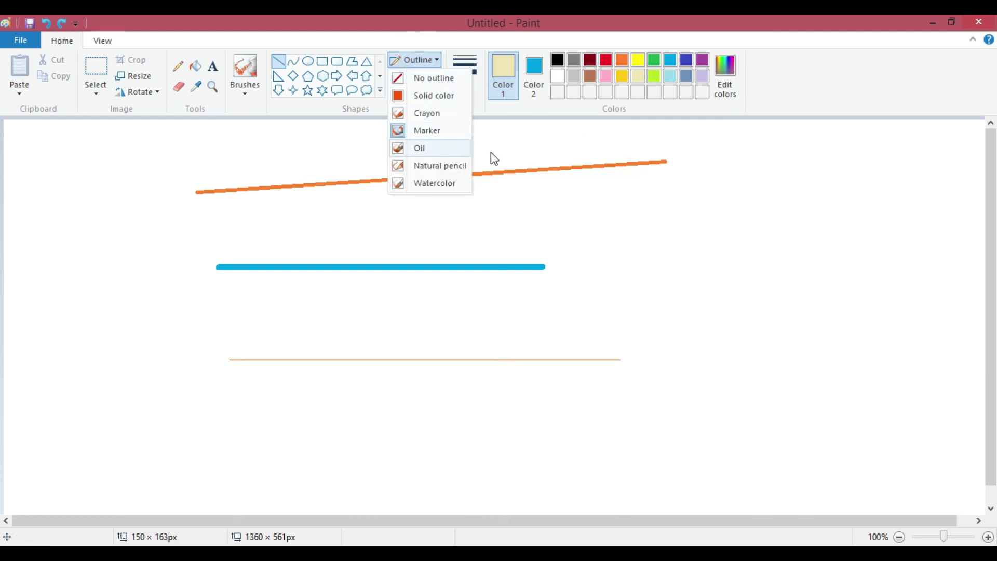
click(774, 206)
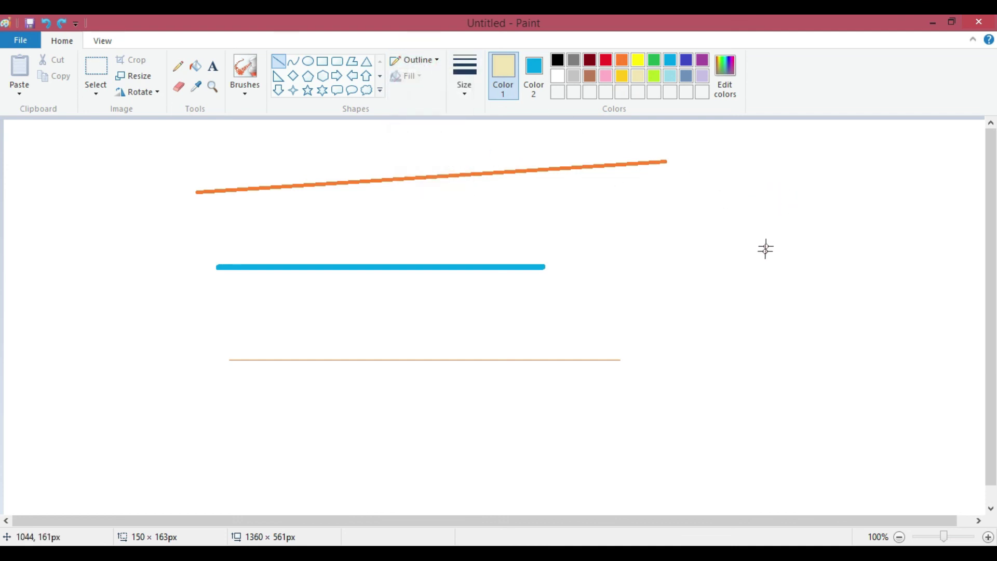
click(641, 225)
click(641, 227)
drag(641, 226, 852, 229)
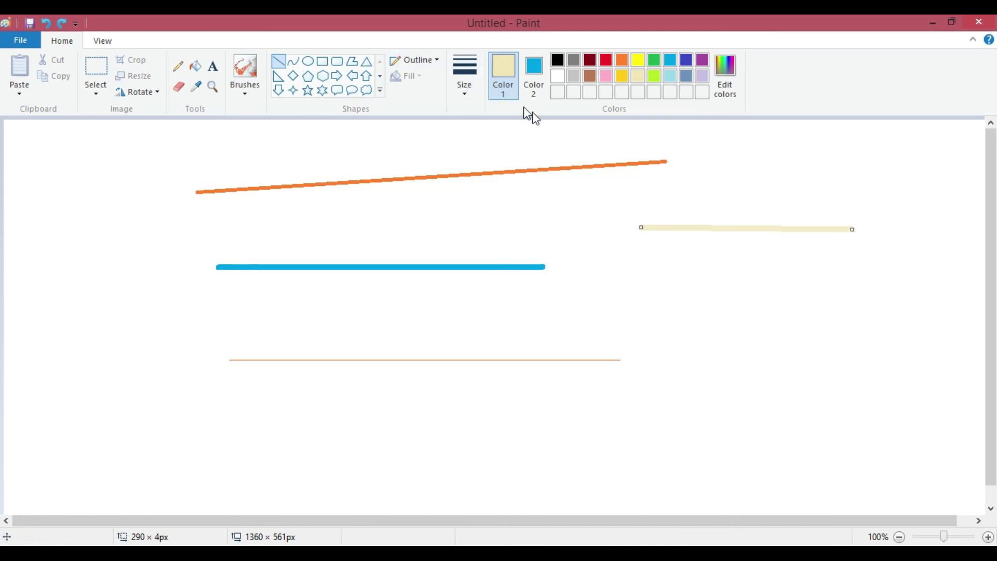
click(744, 321)
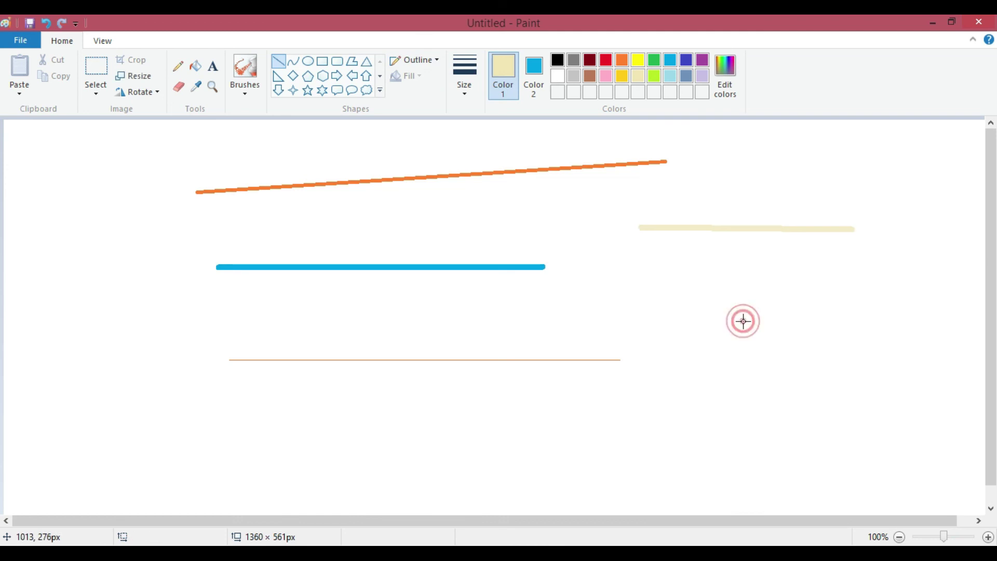
Draw a nearly horizontal gold line about 321 px long below the beige line, using an Oil outline.
click(624, 78)
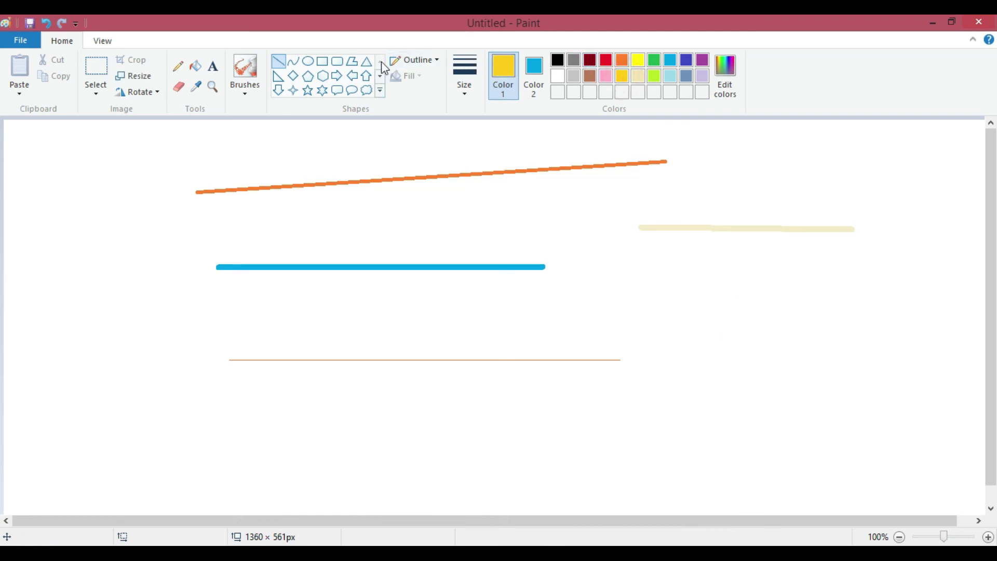
click(426, 61)
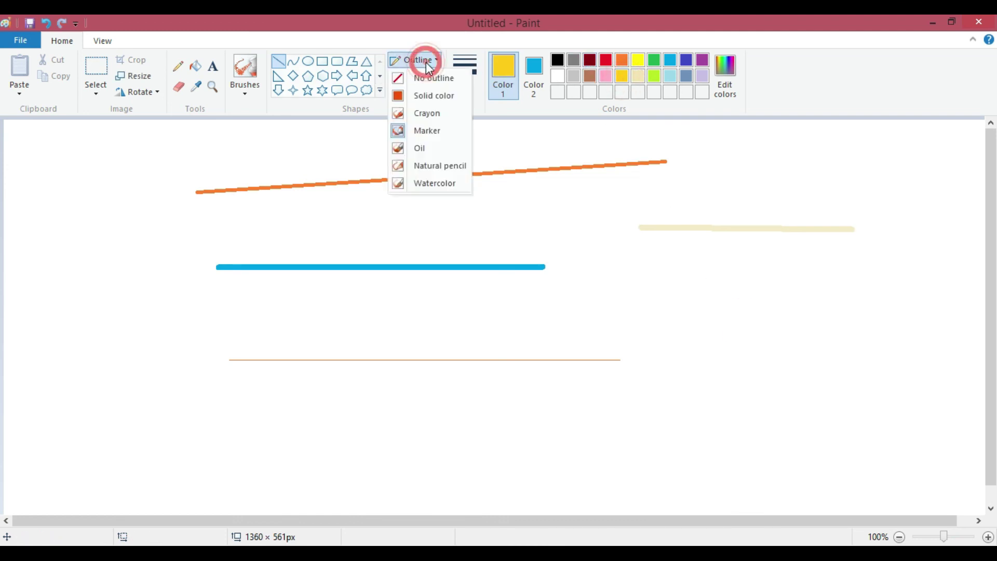
click(428, 147)
mouse_move(640, 297)
mouse_down()
mouse_move(696, 287)
mouse_move(873, 295)
mouse_up()
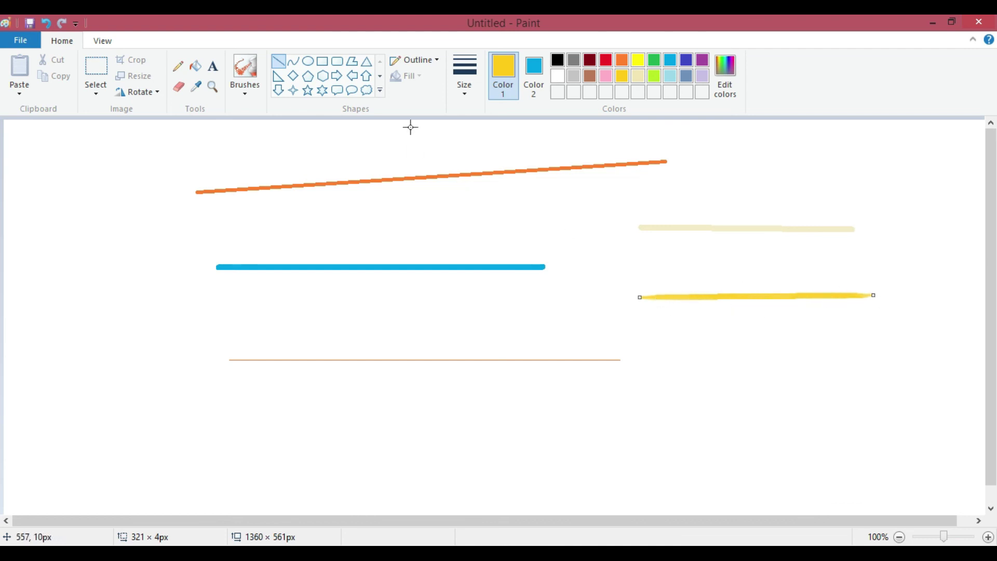
click(418, 62)
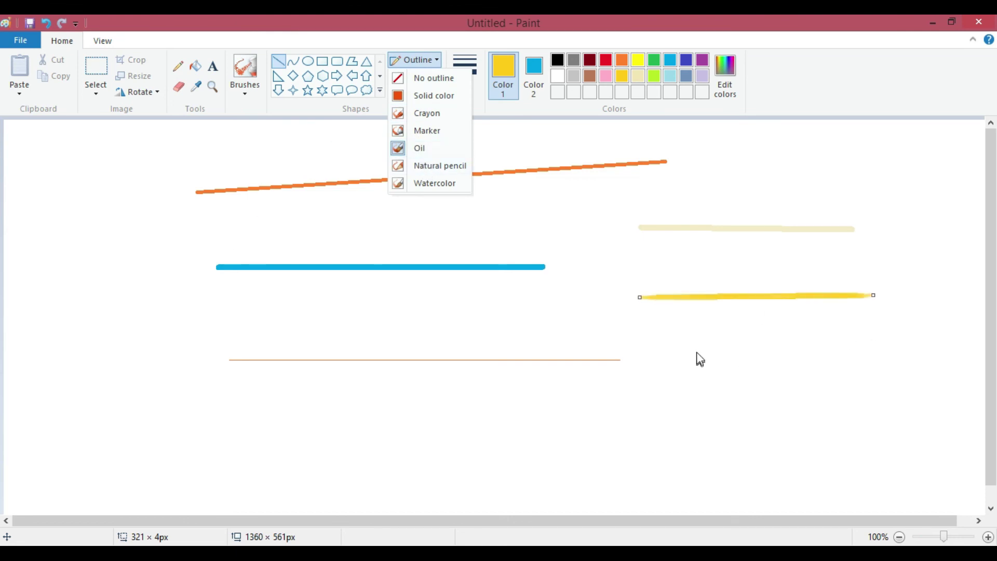
click(762, 342)
click(758, 155)
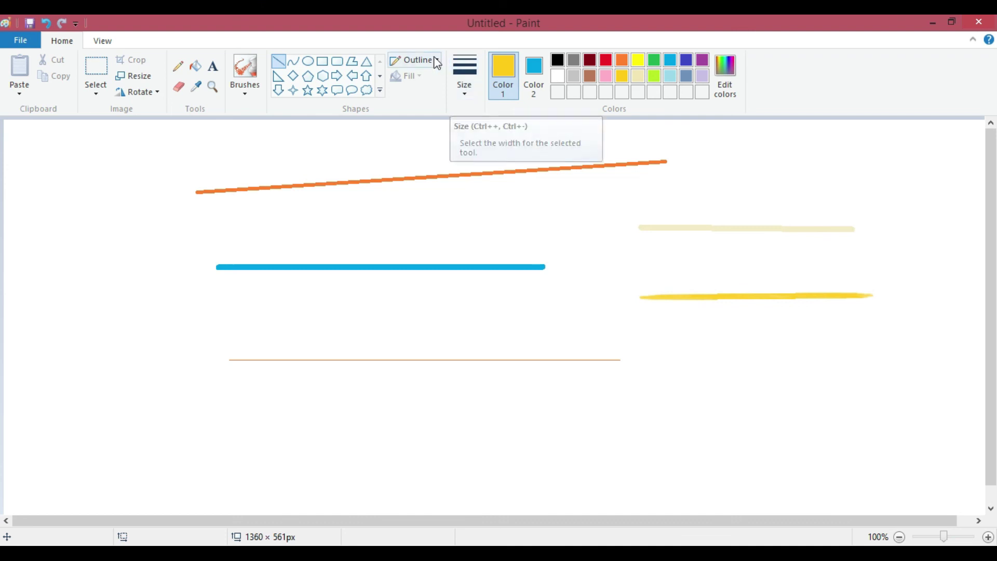
Draw a sloping red line about 258 × 62 px above the beige line, using a Watercolor outline.
click(416, 60)
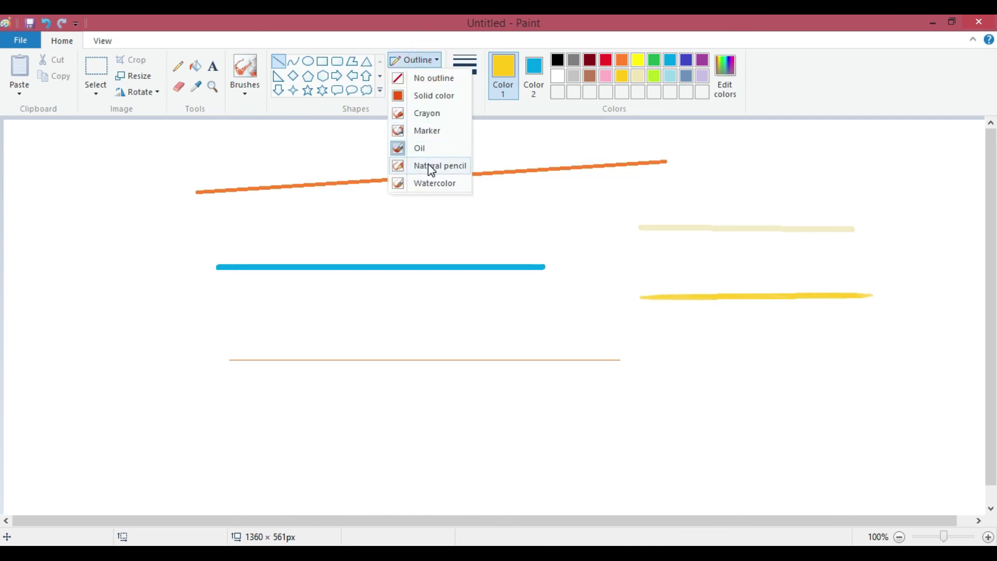
click(429, 184)
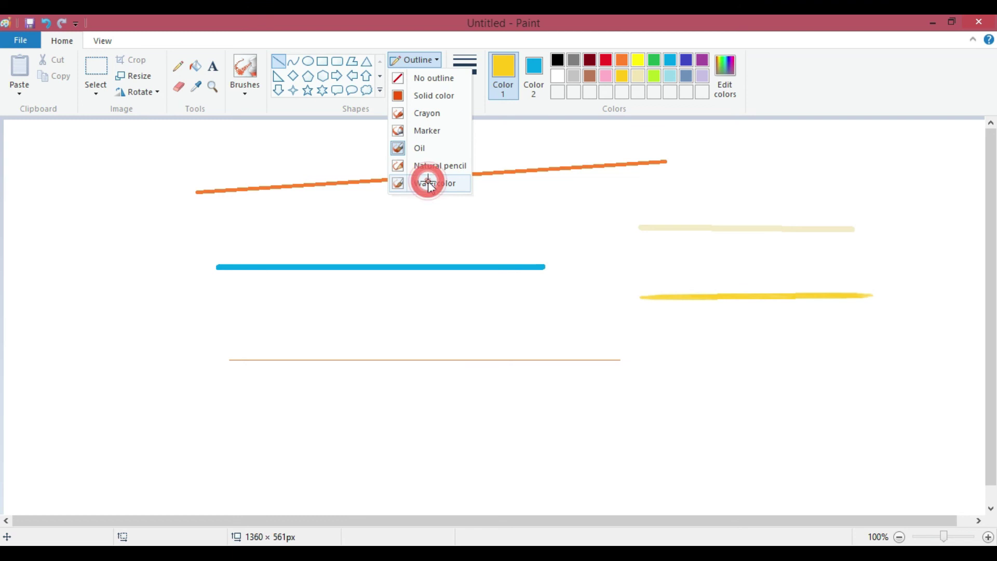
click(606, 61)
drag(763, 155, 951, 199)
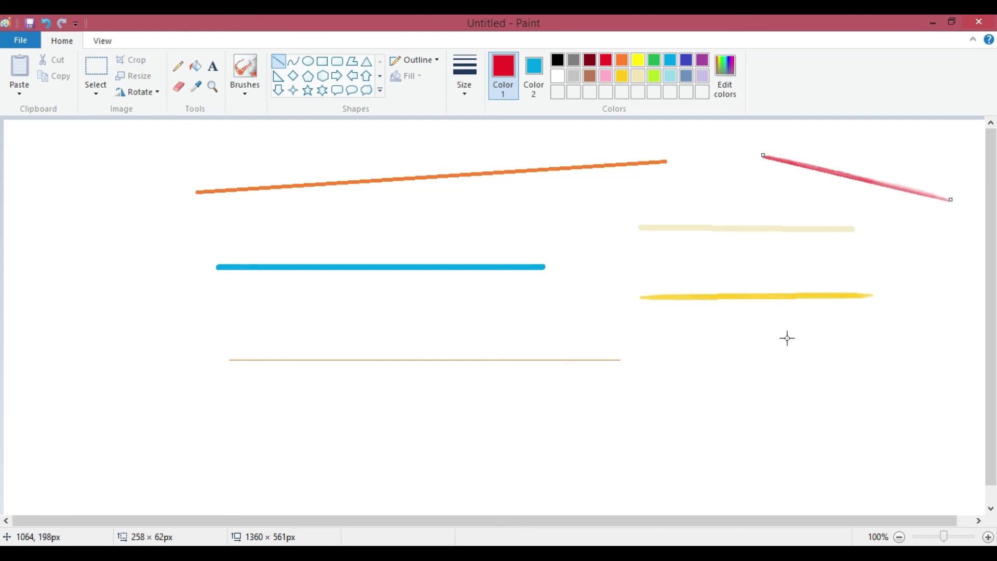
click(751, 409)
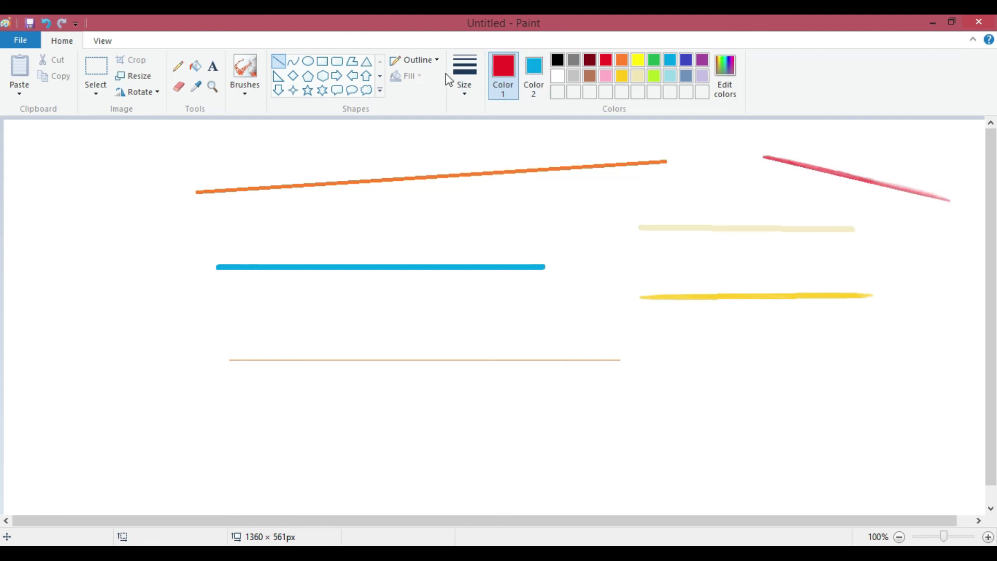
click(432, 63)
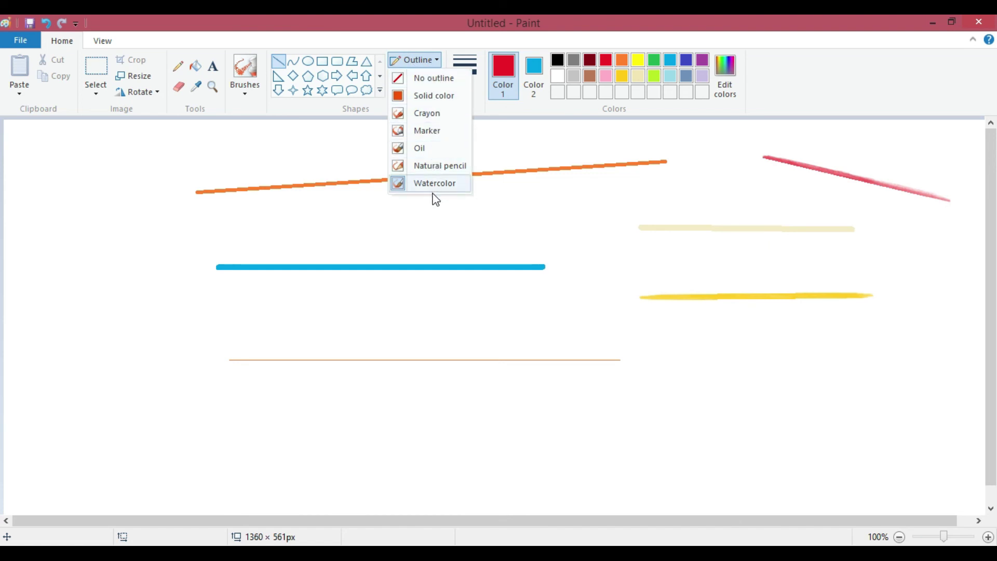
click(435, 209)
click(465, 95)
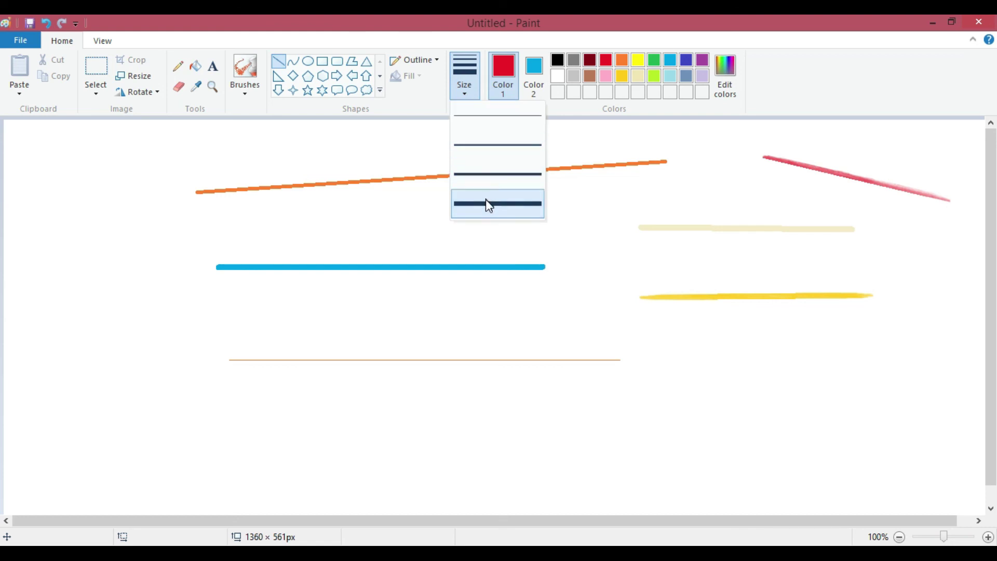
click(381, 229)
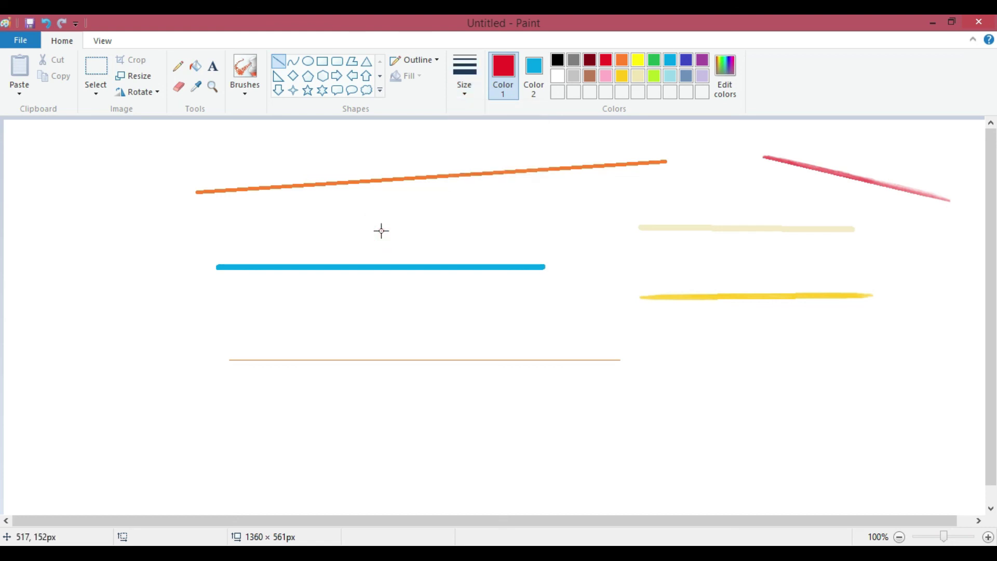